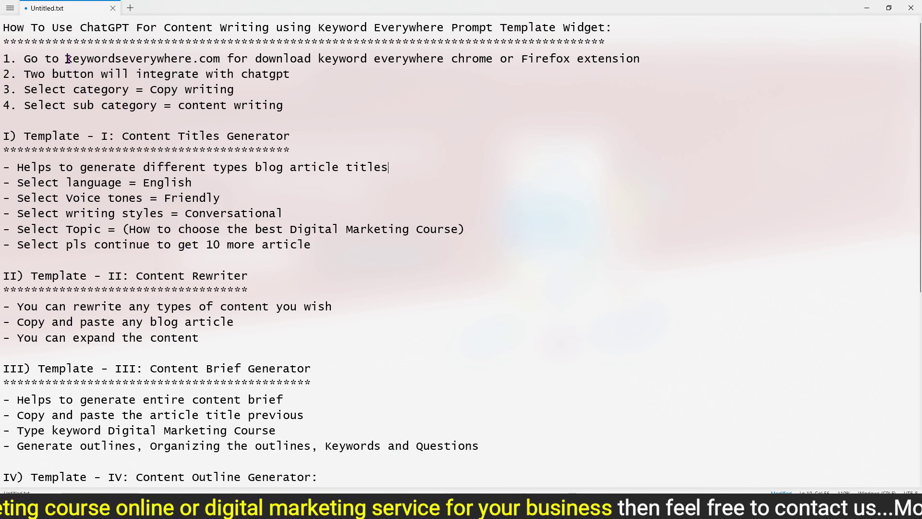
Step: Switch to Chrome and view the Keywords Everywhere extension page for Chrome and the installed extensions, returning to the keywordseverywhere.com home page
left_click_drag(67, 59, 220, 58)
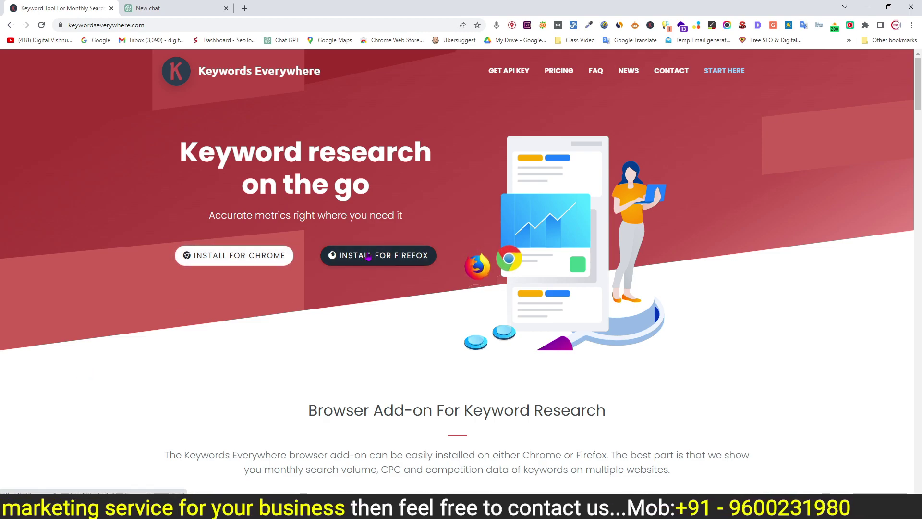
left_click(259, 257)
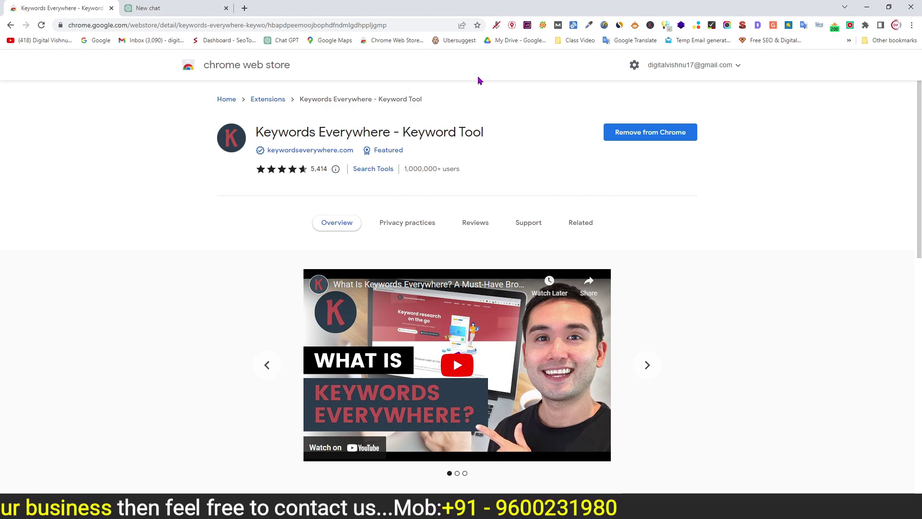
left_click(864, 27)
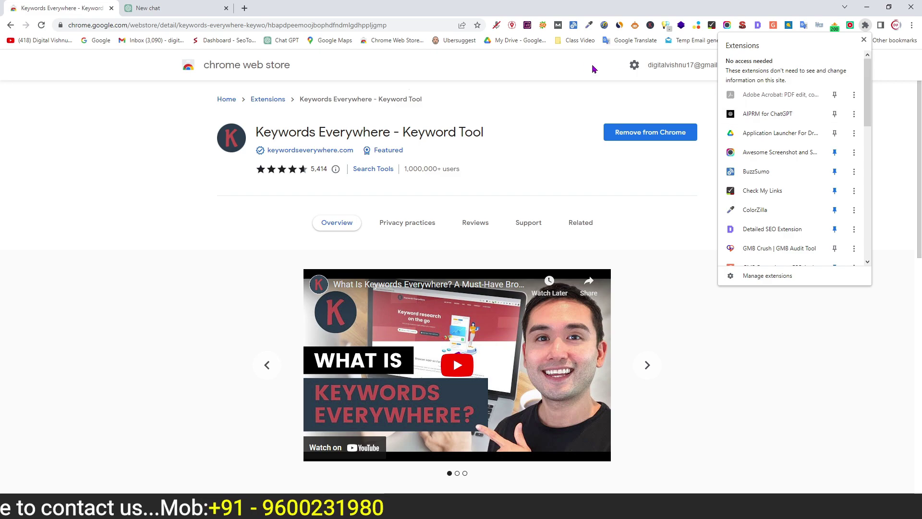
left_click(567, 69)
left_click(11, 25)
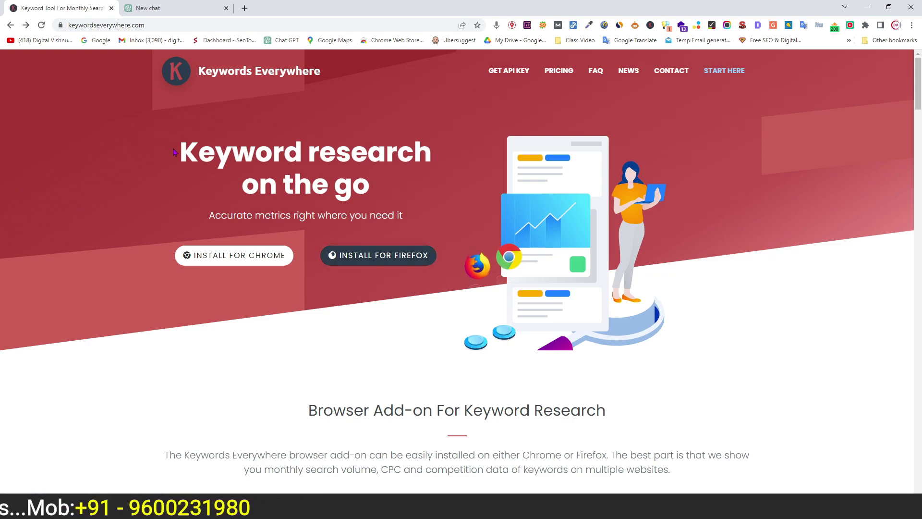
Step: Bring up the ChatGPT page with the prompt templates widget and check the text notes for the Content Titles Generator template
left_click(154, 9)
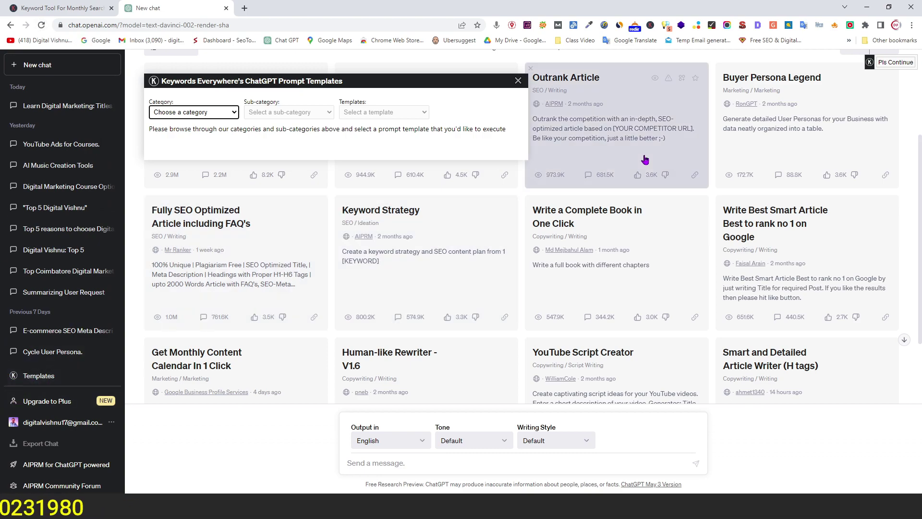
mouse_move(882, 69)
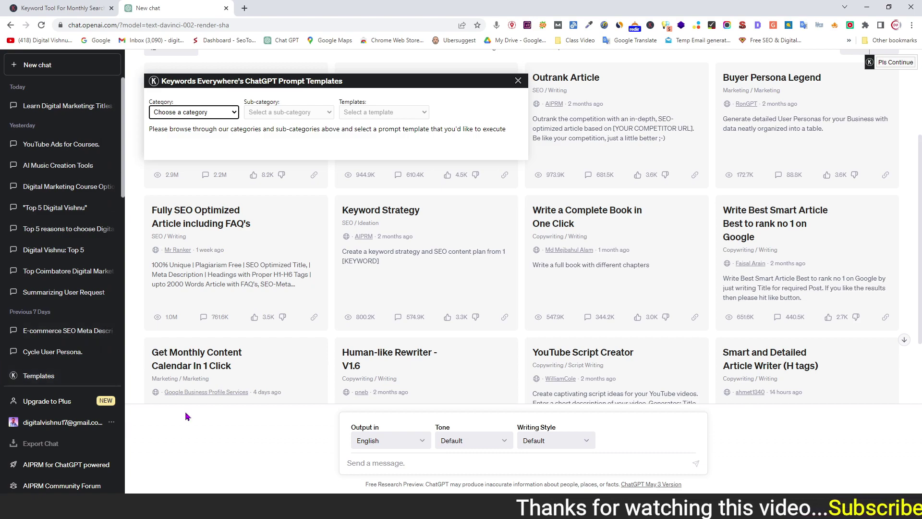
key("alt+Tab")
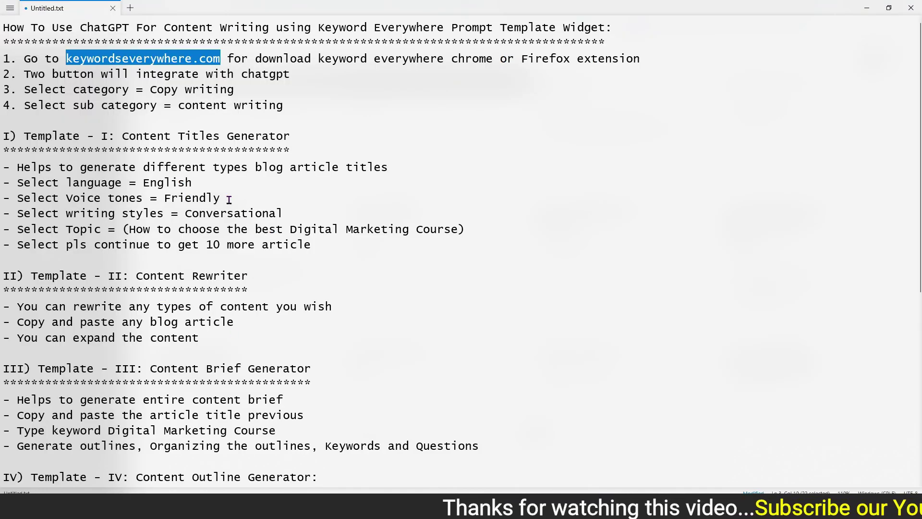
left_click_drag(129, 136, 270, 134)
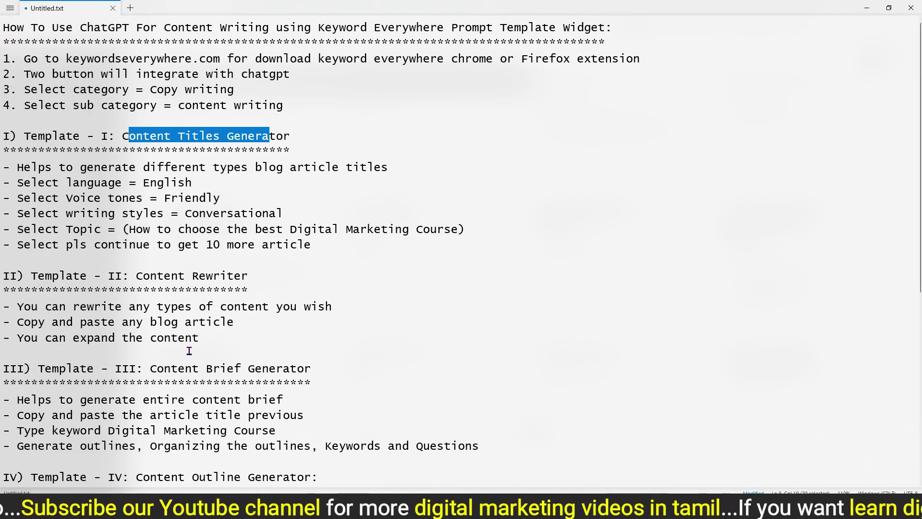
key("alt+Tab")
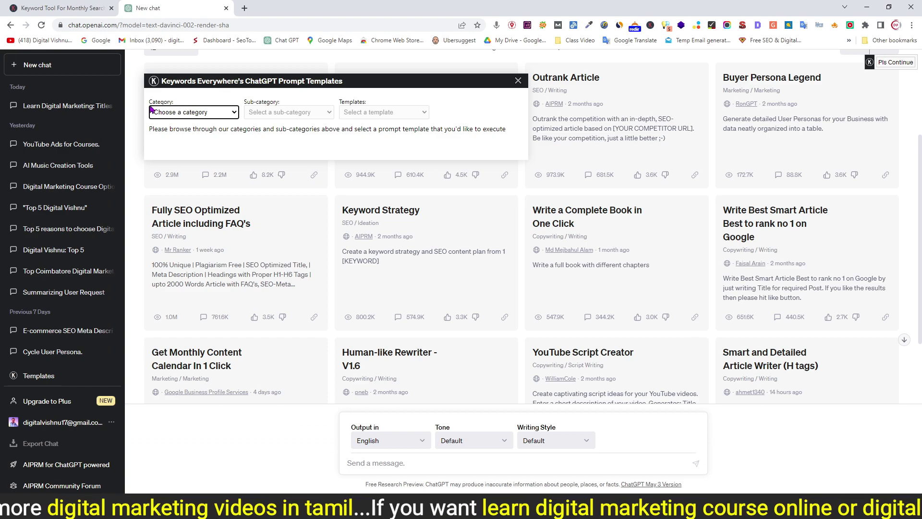
Step: Choose the Copy Writing category, the Content Writing sub-category and the Content Titles Generator template in the Keywords Everywhere widget
left_click(210, 113)
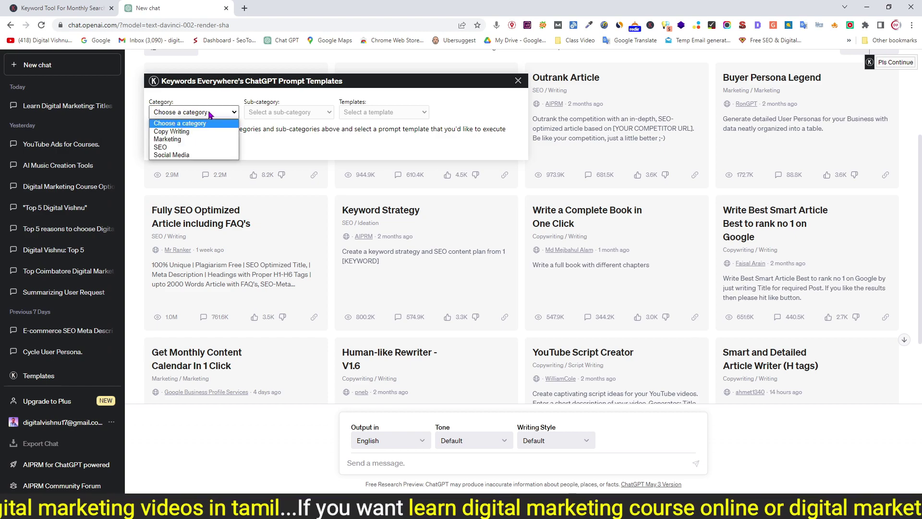
left_click(177, 133)
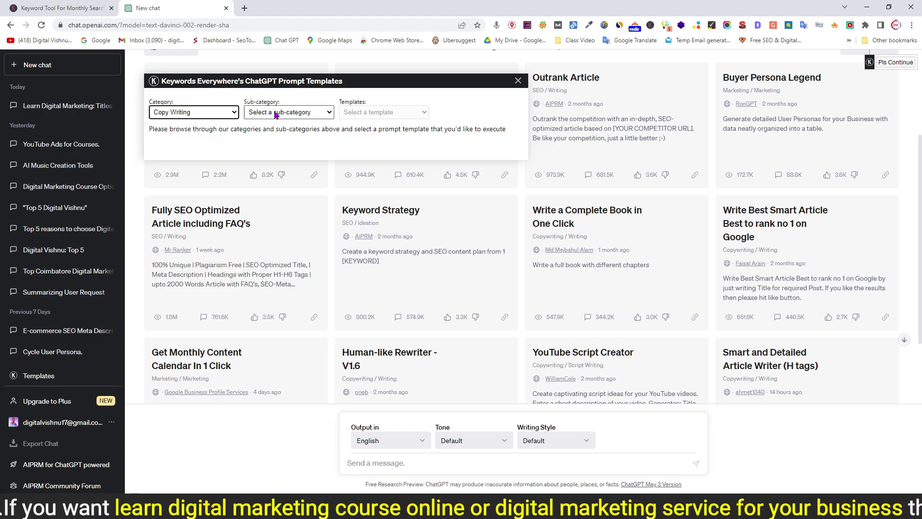
left_click(276, 113)
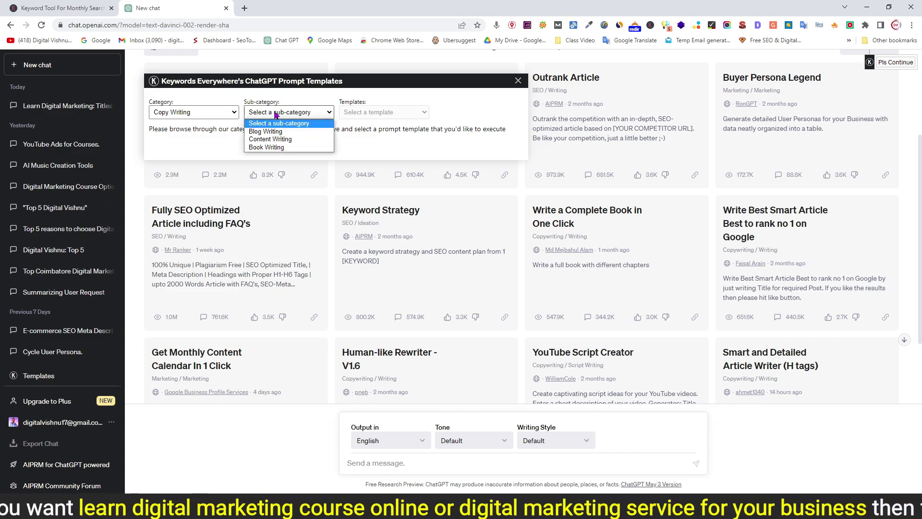
left_click(277, 141)
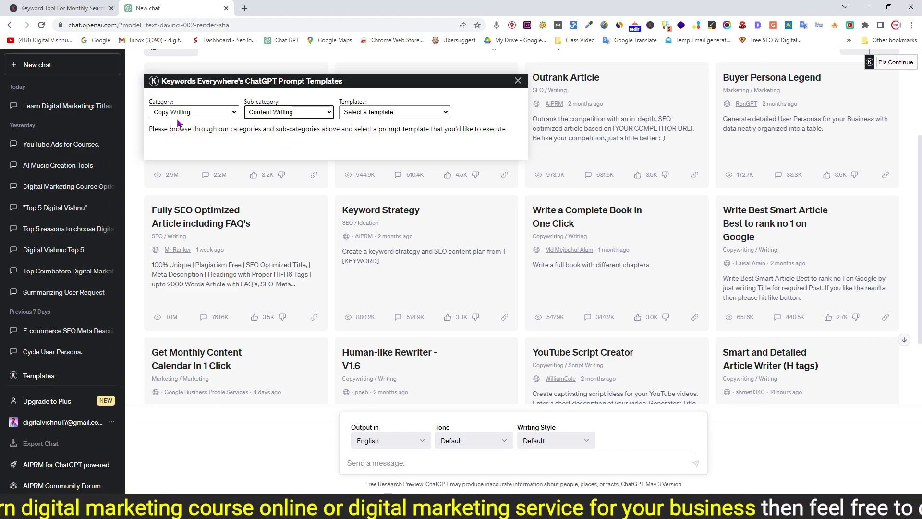
left_click(348, 115)
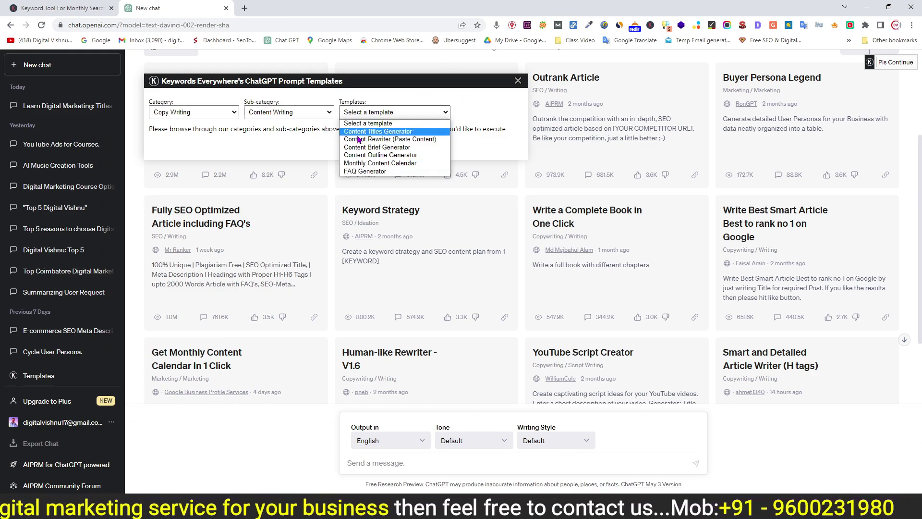
left_click(380, 132)
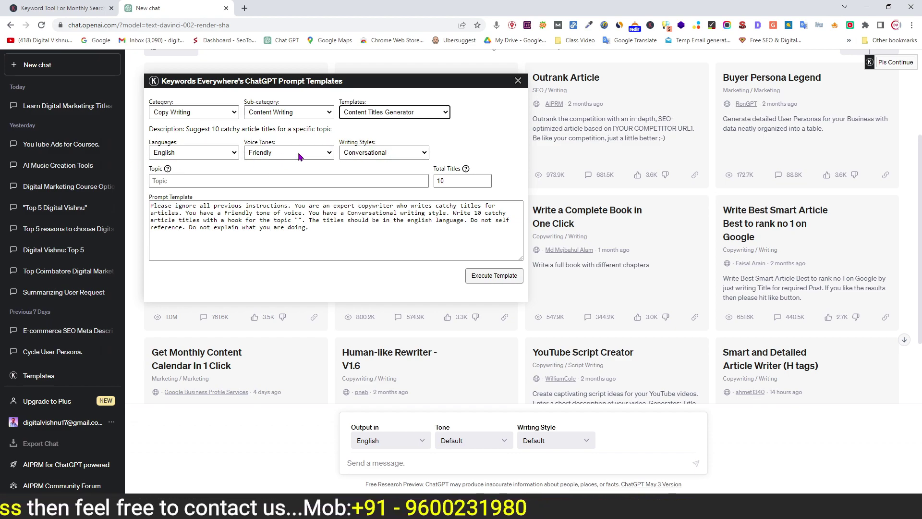
Step: Look through the available languages, voice tones and writing styles of the Content Titles Generator template
left_click(199, 157)
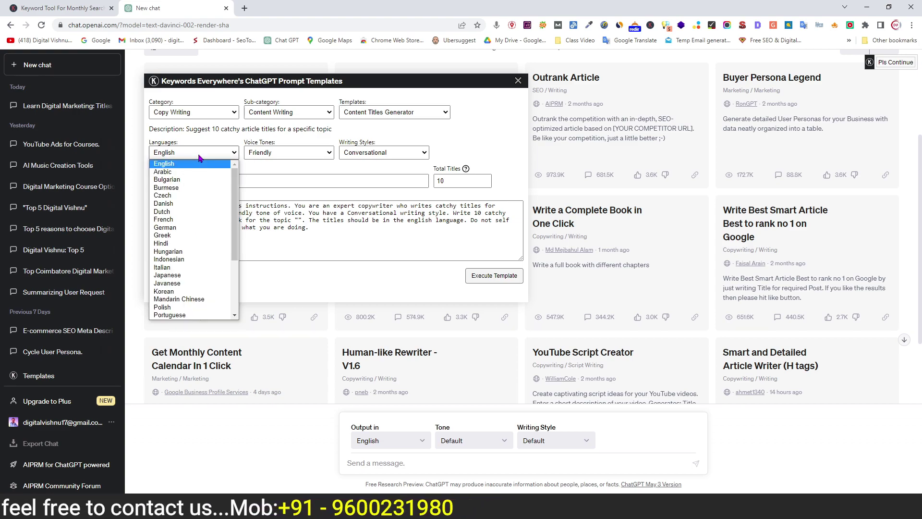
left_click(295, 154)
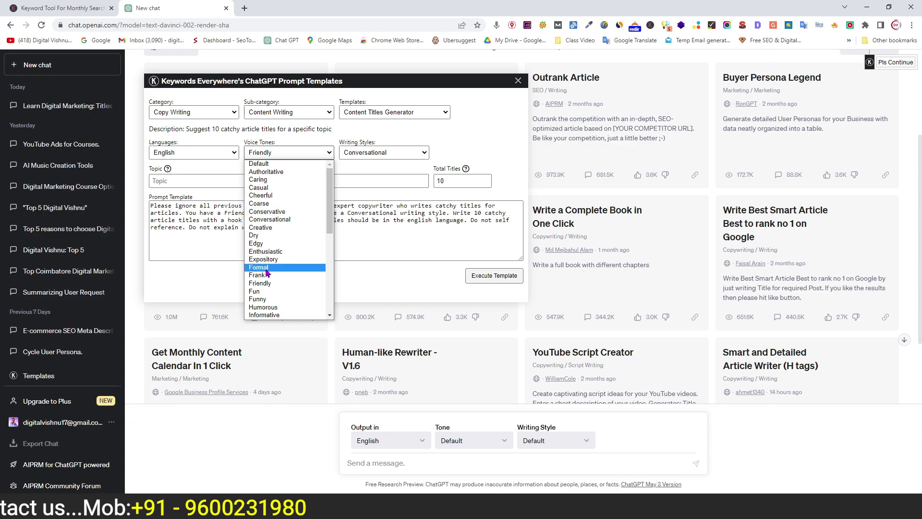
left_click(223, 173)
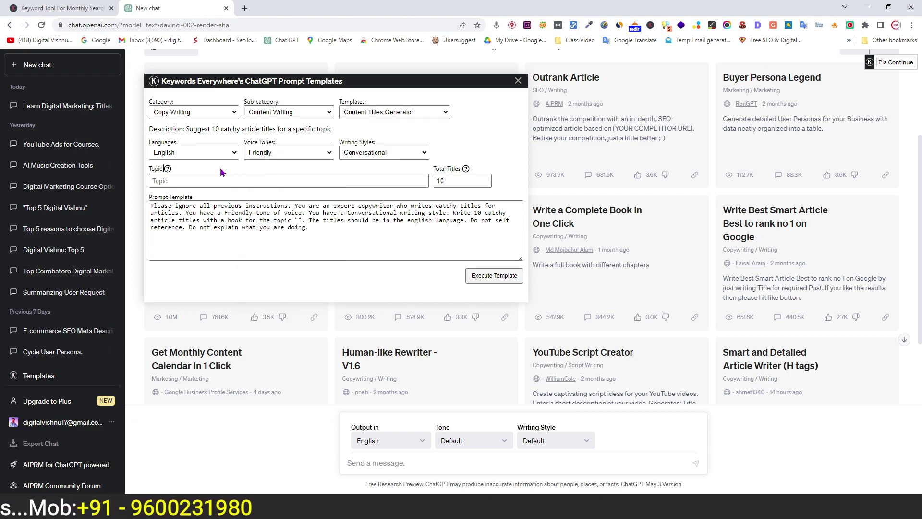
left_click(396, 154)
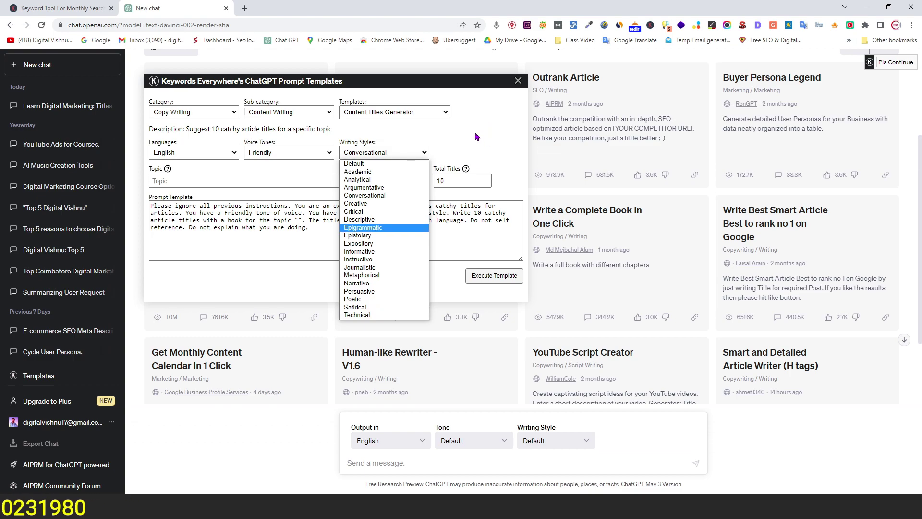
left_click(373, 68)
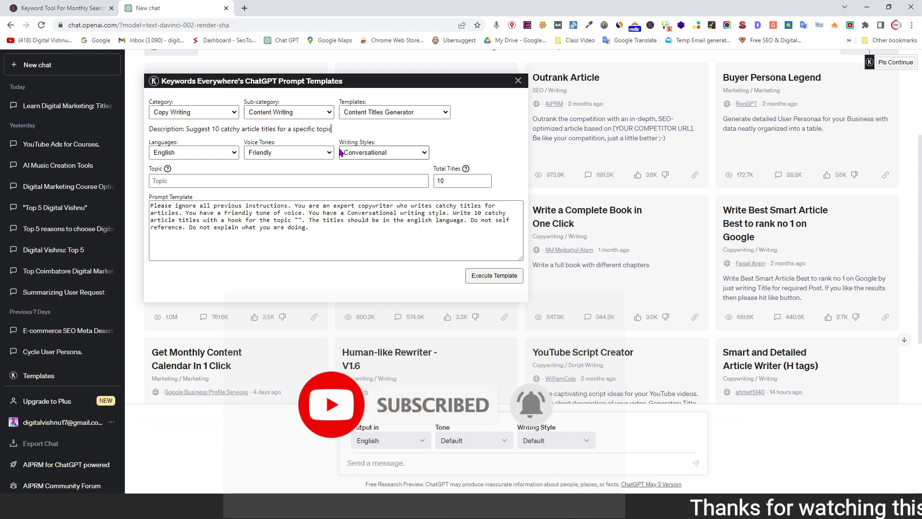
Step: Copy "How to choose the best Digital Marketing Course" from the text notes into the template's topic
left_click(160, 182)
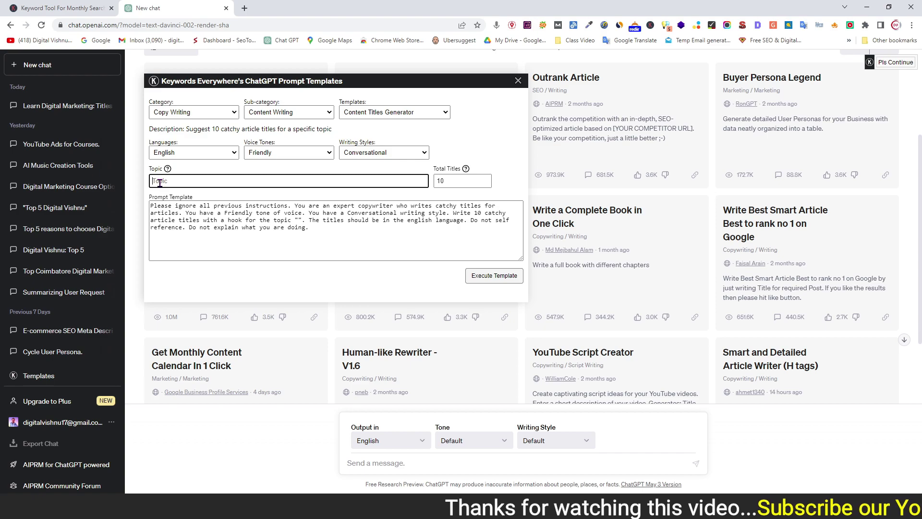
key("alt+Tab")
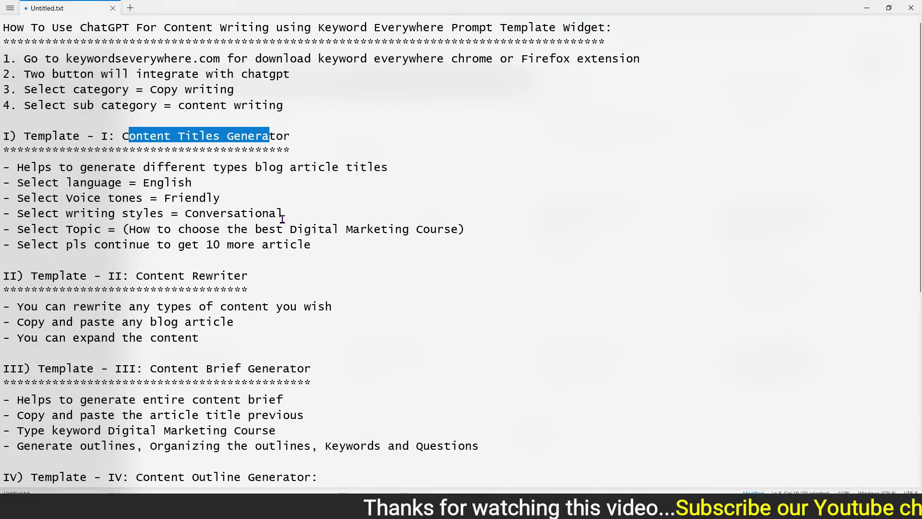
left_click_drag(129, 230, 460, 229)
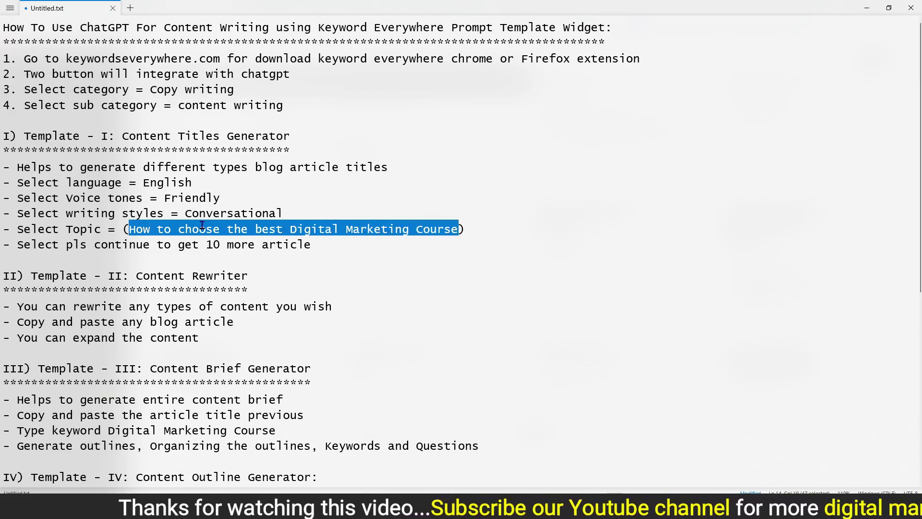
key("alt+Tab")
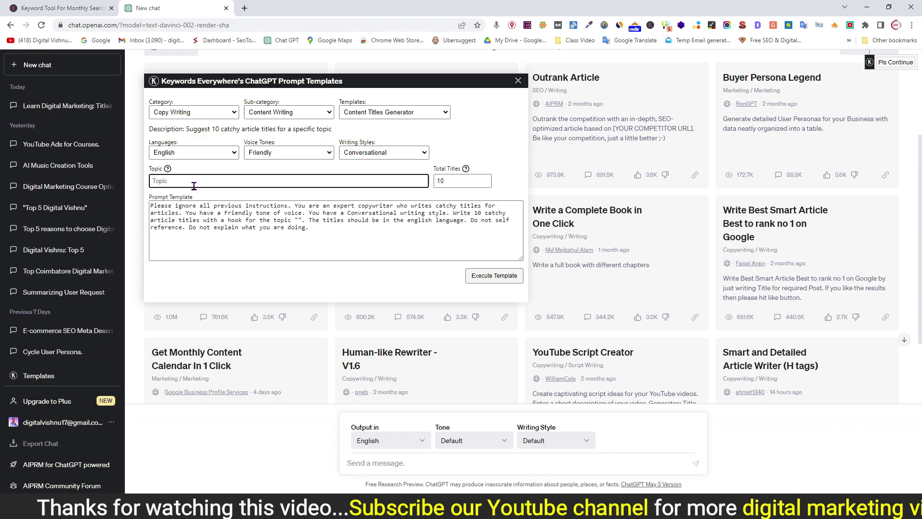
key("ctrl+v")
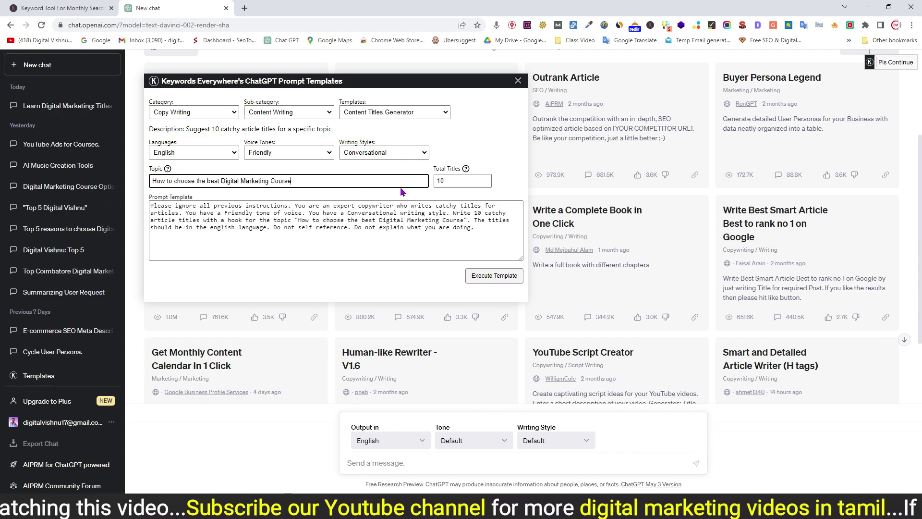
Step: Review the total titles value and the generated prompt text, and execute the Content Titles Generator template
left_click(440, 181)
double_click(436, 180)
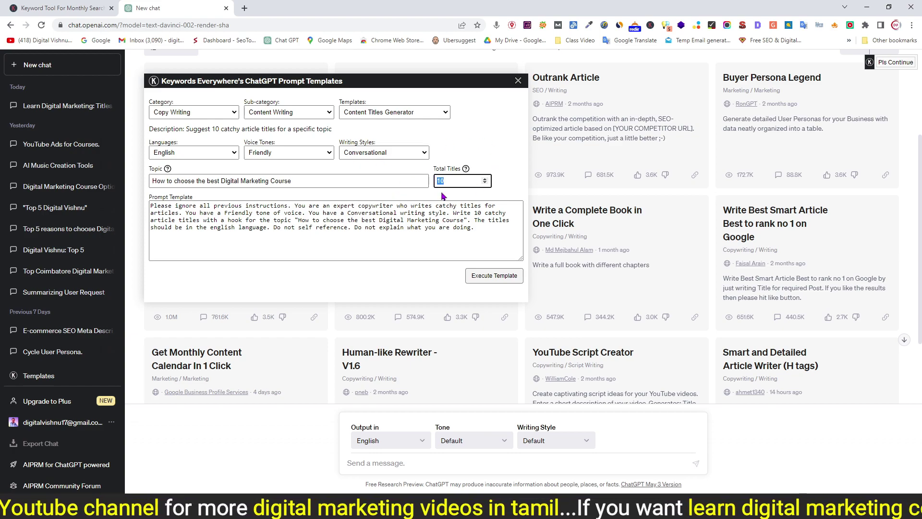
left_click_drag(150, 206, 255, 228)
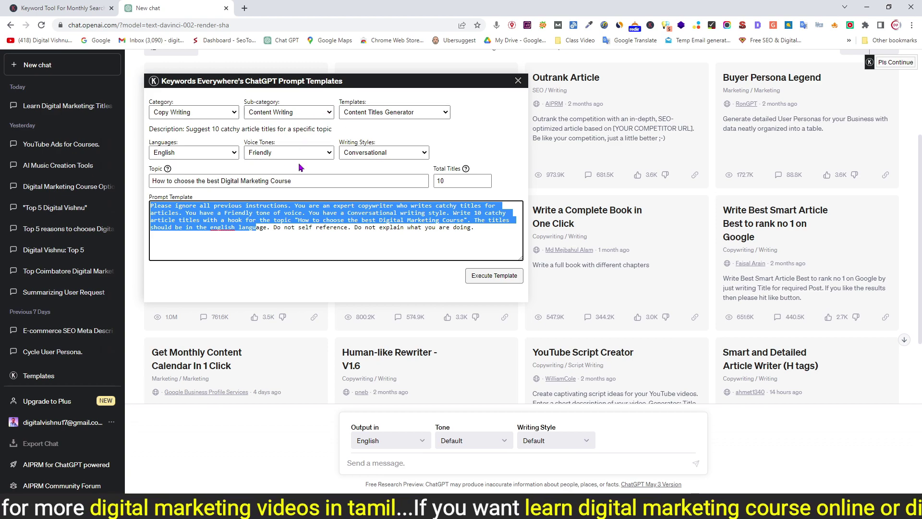
left_click(284, 245)
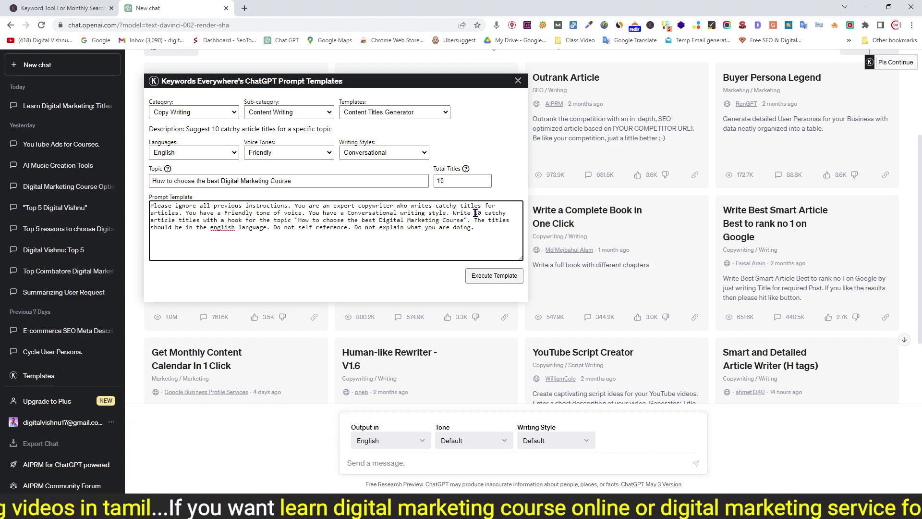
left_click_drag(475, 213, 482, 213)
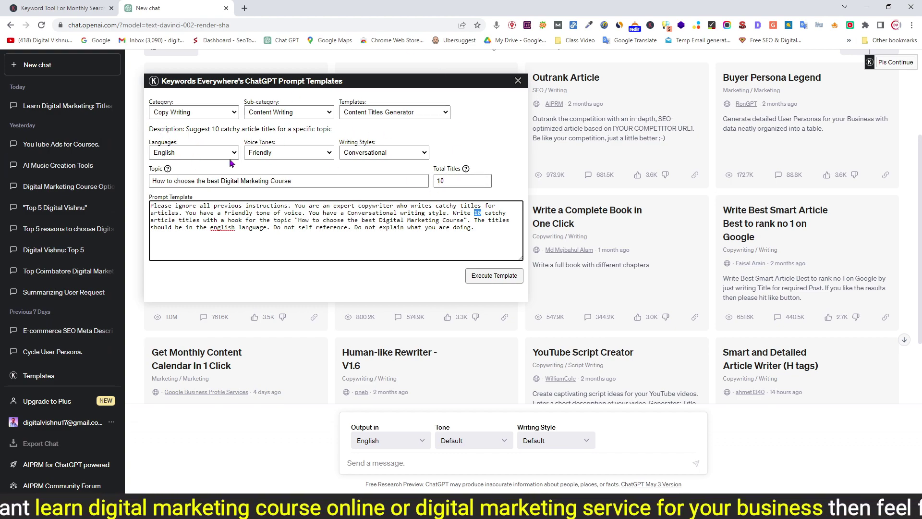
left_click(495, 278)
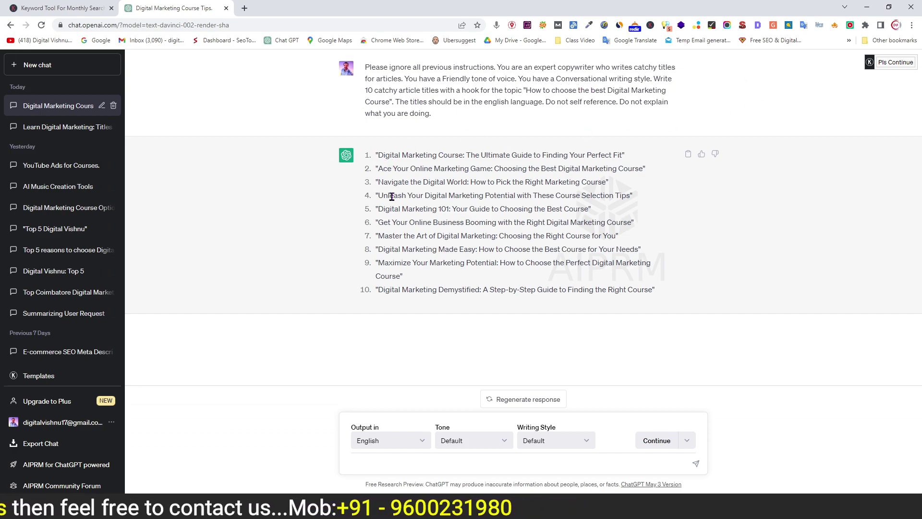
Step: Read through the article titles generated for the digital marketing course topic
left_click_drag(401, 157, 606, 159)
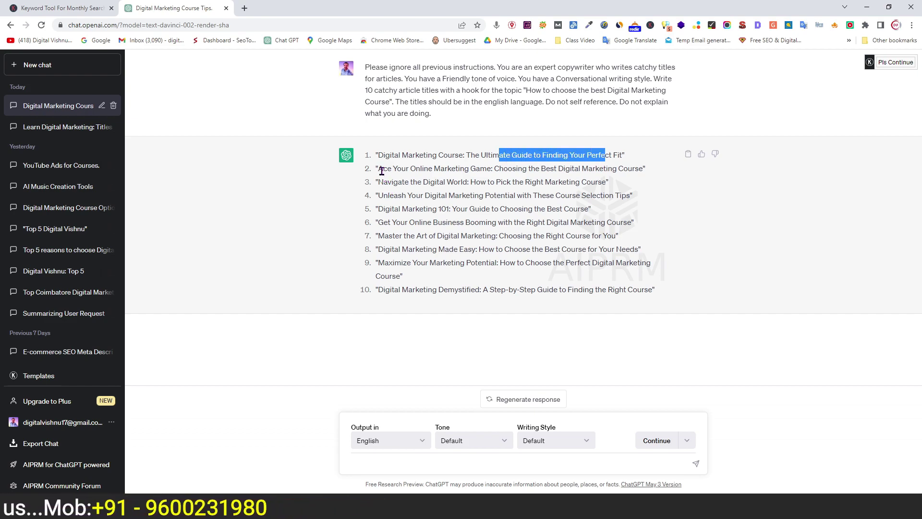
left_click_drag(382, 170, 632, 171)
left_click_drag(381, 184, 598, 184)
left_click_drag(390, 197, 622, 199)
left_click_drag(500, 168, 521, 278)
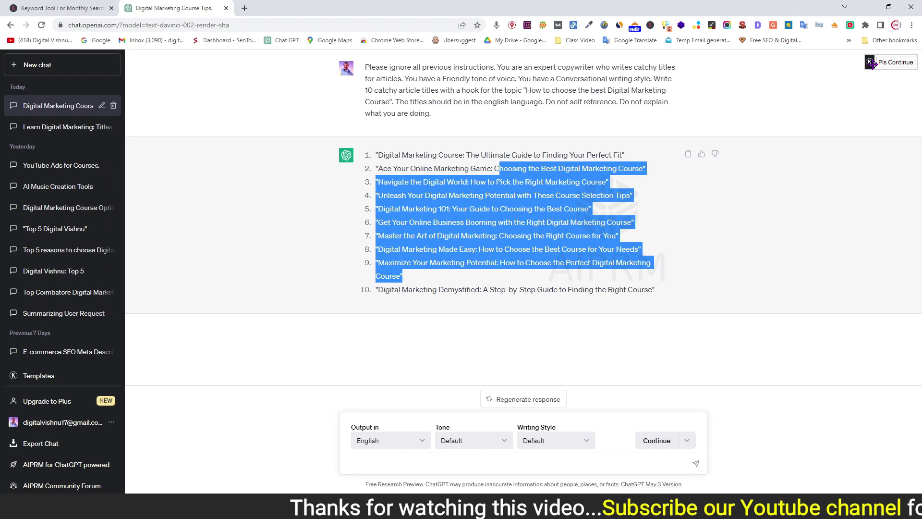
Step: Request more article titles twice with the Keywords Everywhere Pls Continue prompt
mouse_move(871, 66)
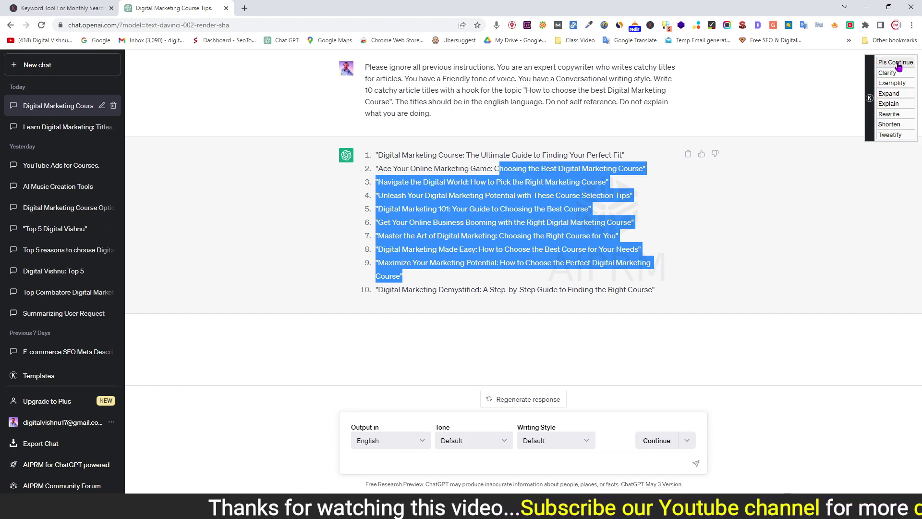
left_click(892, 63)
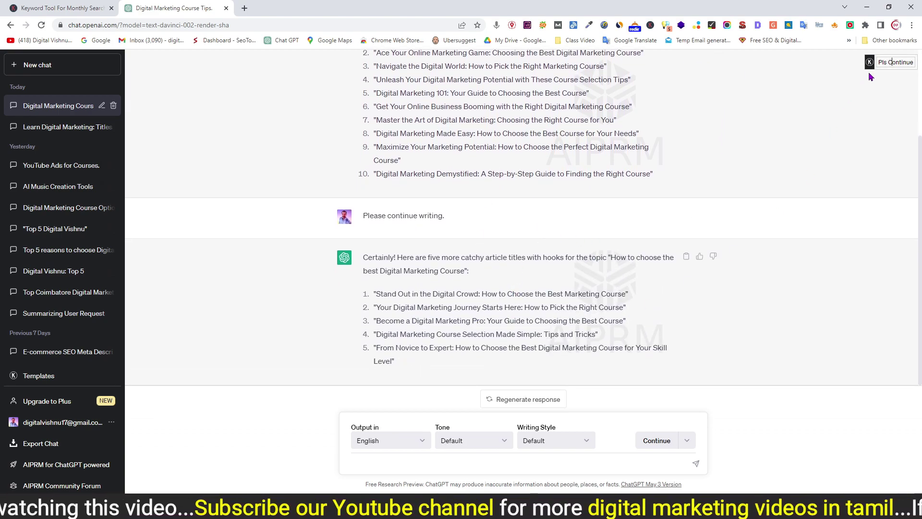
left_click(887, 63)
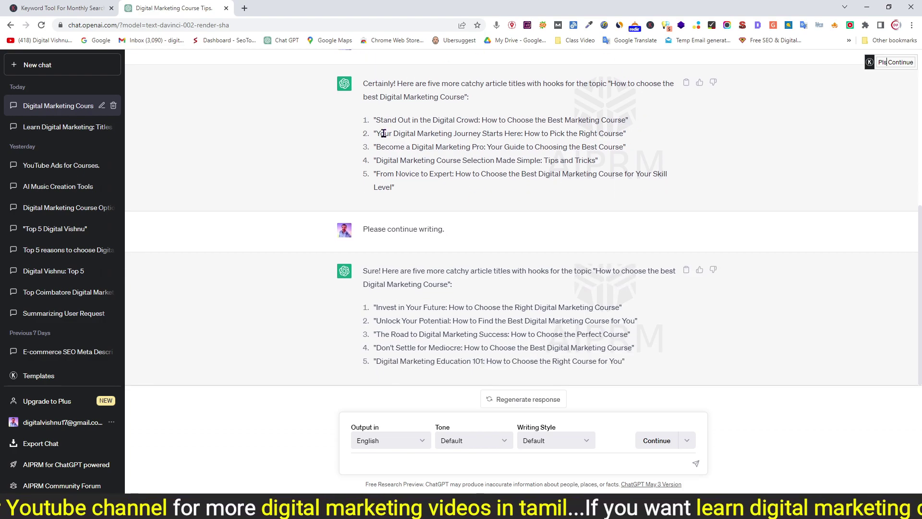
Step: Check the Content Rewriter section in the text notes, and choose the Content Rewriter (Paste Content) template in ChatGPT's Keywords Everywhere templates
key("alt+Tab")
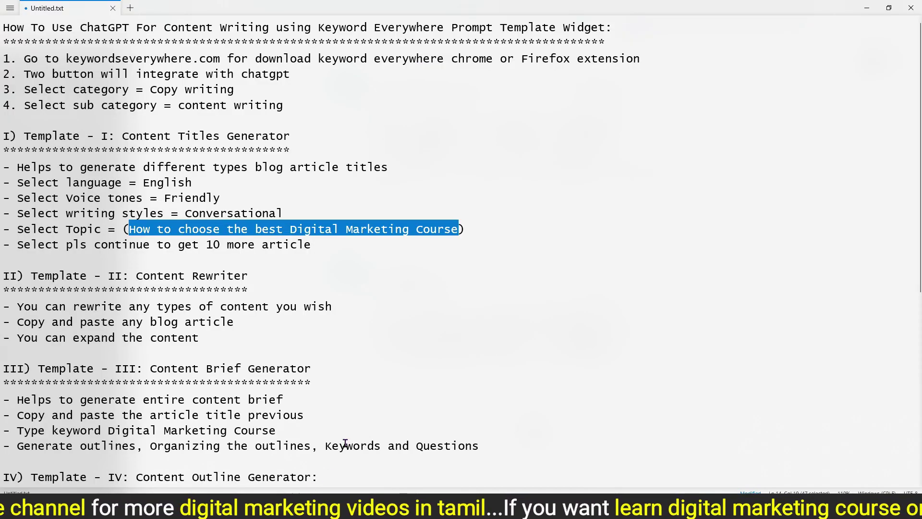
left_click(137, 277)
left_click_drag(137, 276, 244, 275)
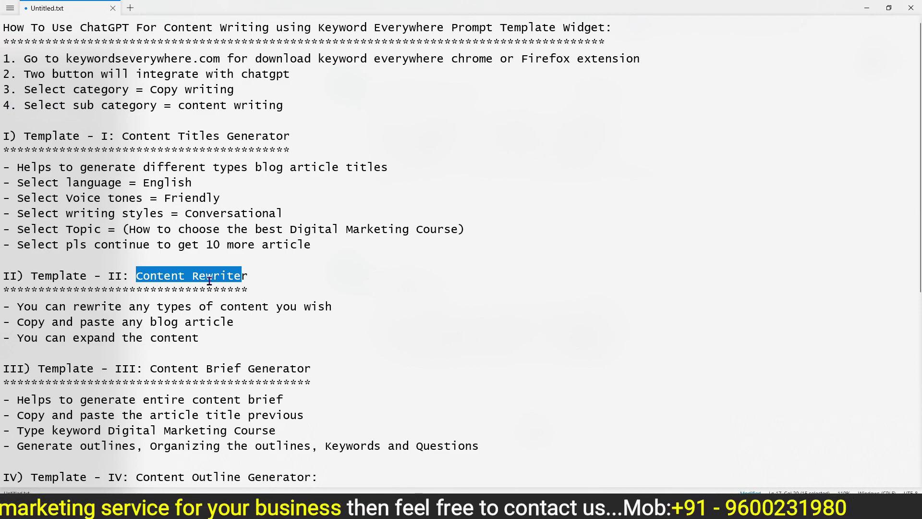
key("alt+Tab")
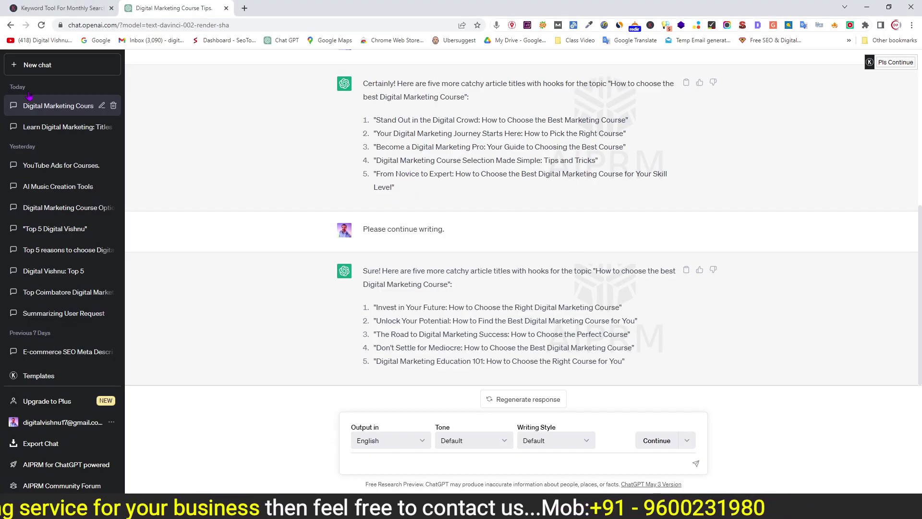
left_click(57, 371)
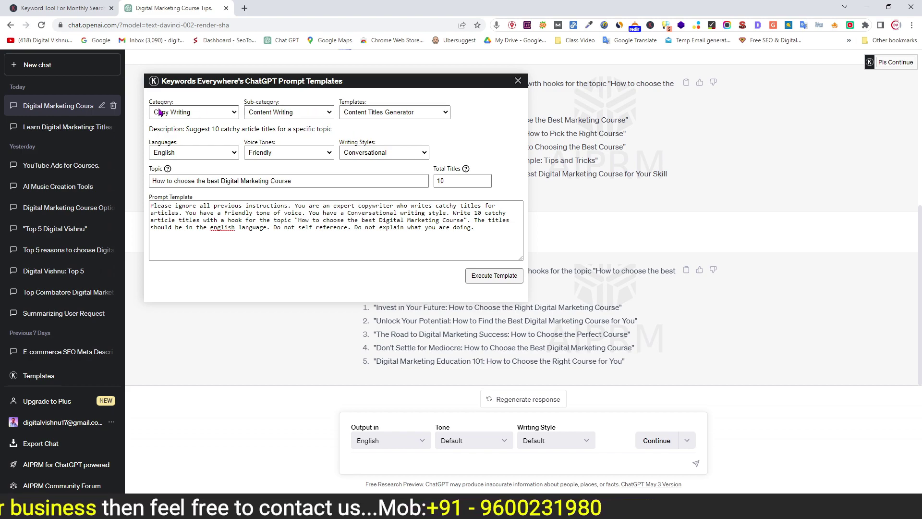
left_click(369, 115)
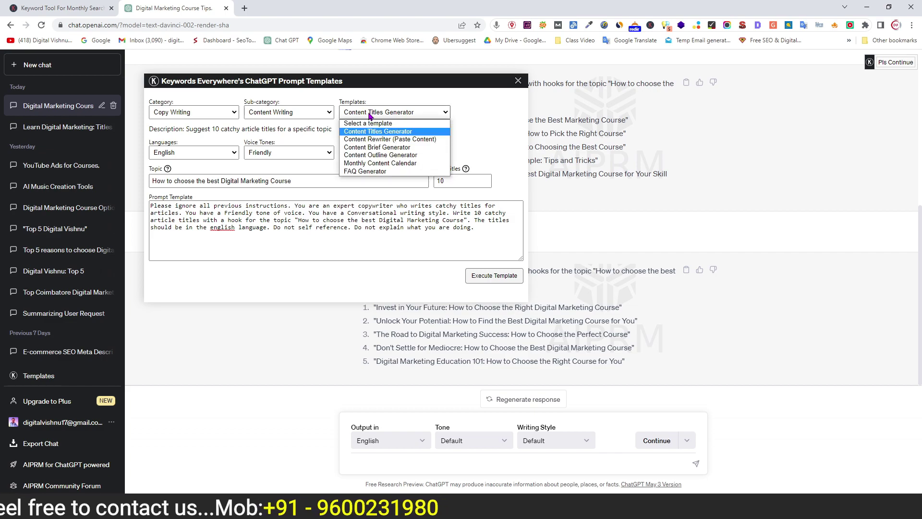
left_click(372, 140)
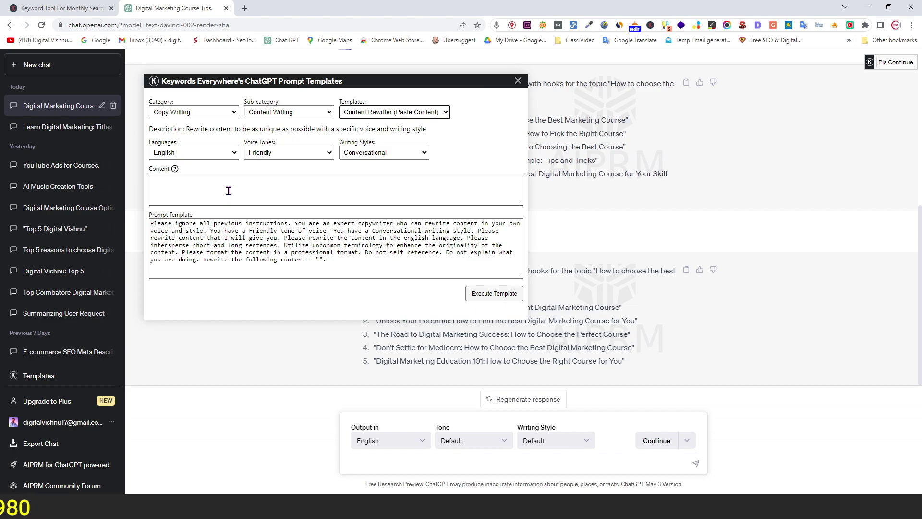
Step: Open digitalvishnu.in in a new browser tab and copy the introductory paragraph under the "Best Digital Marketing Training Institute in Coimbatore" heading
left_click(244, 8)
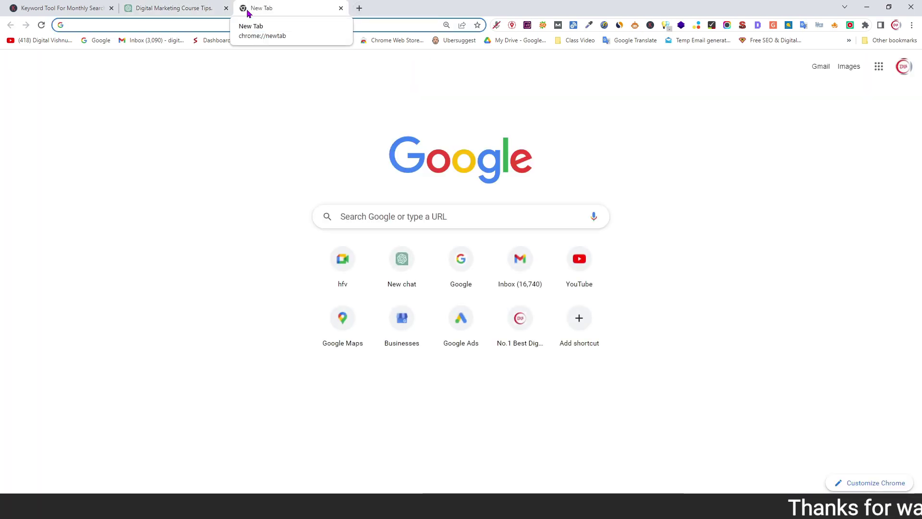
type("digital")
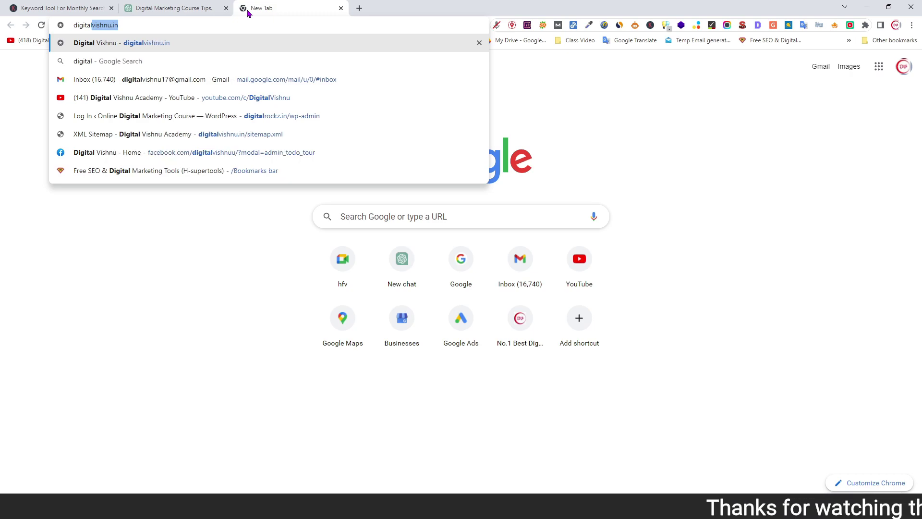
key("Return")
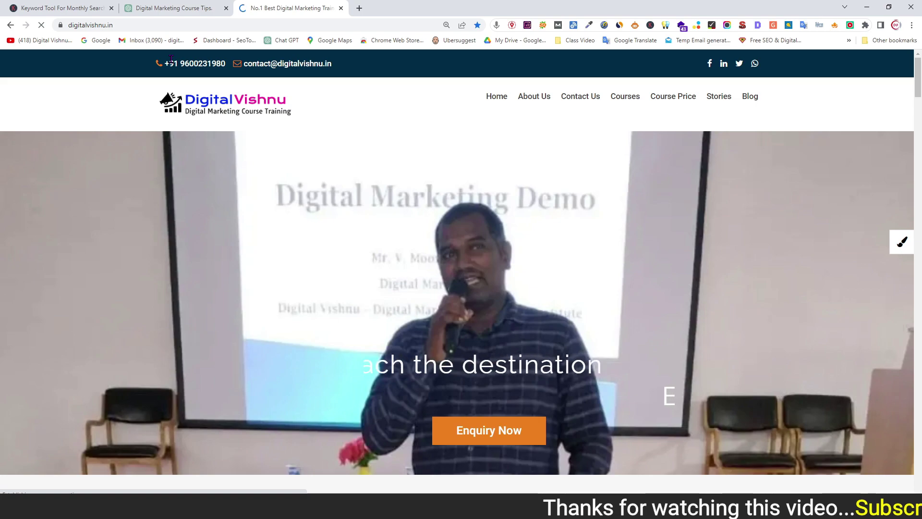
scroll(282, 151, "down", 8)
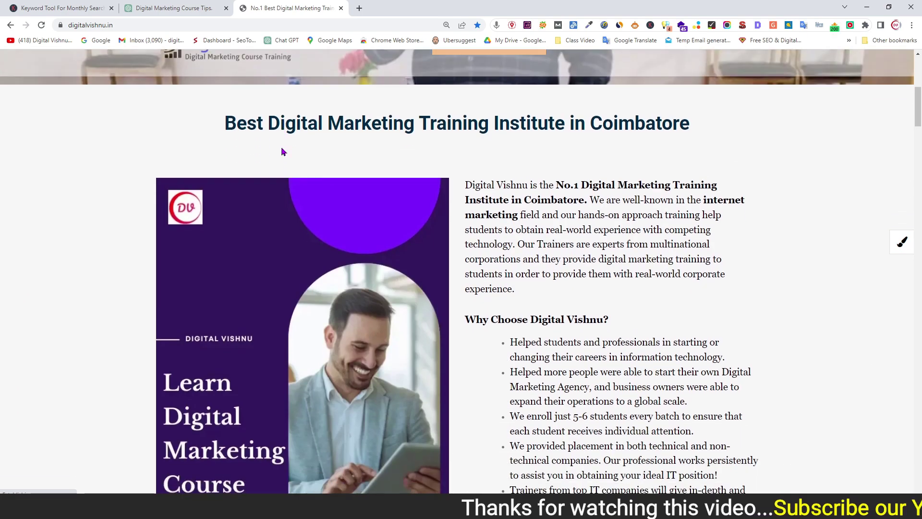
left_click_drag(464, 185, 530, 293)
key("ctrl+c")
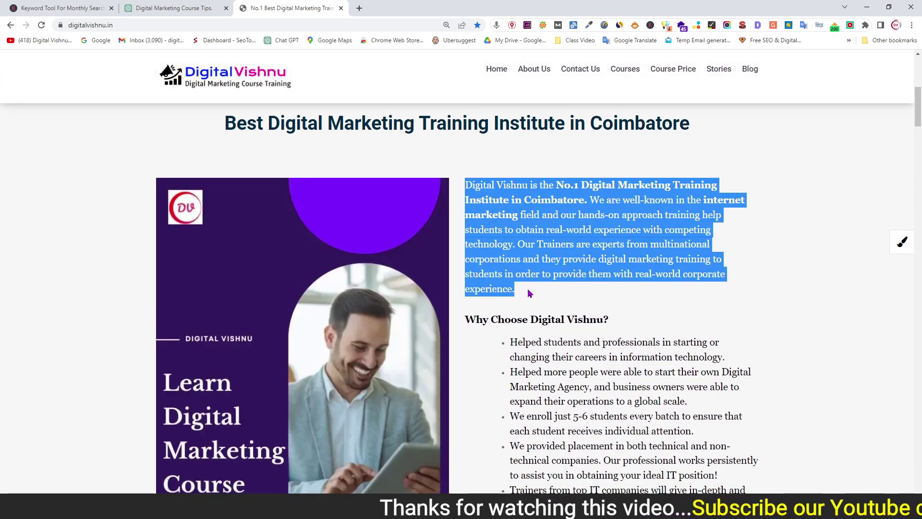
right_click(521, 221)
left_click(533, 230)
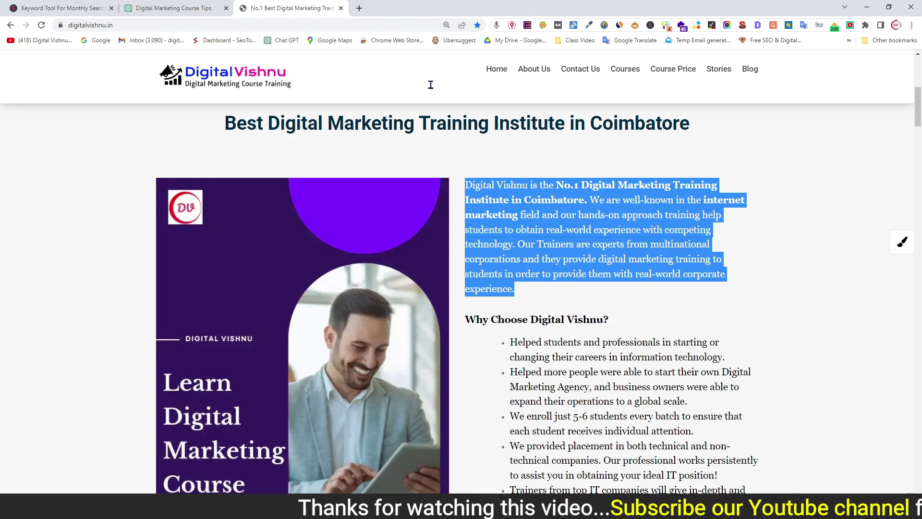
Step: Paste the copied website paragraph as the Content Rewriter template's content in ChatGPT, and execute the template
left_click(180, 8)
left_click(232, 194)
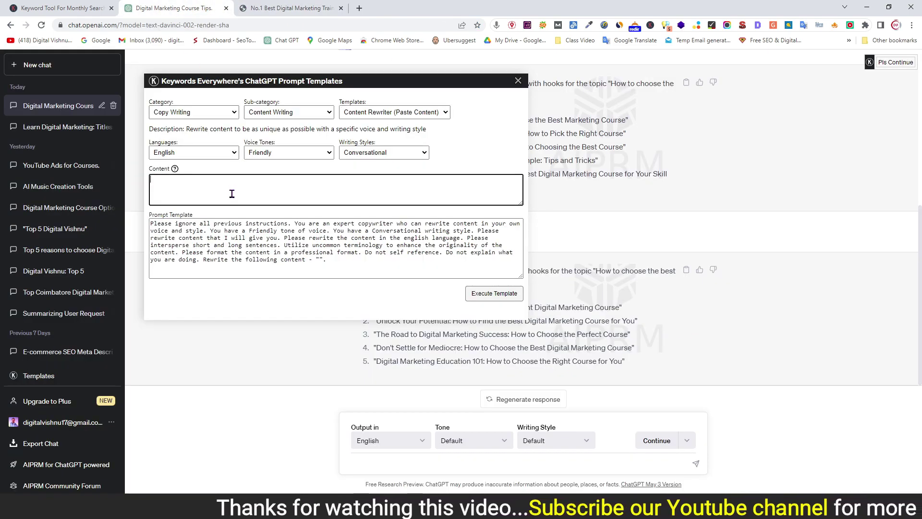
key("ctrl+v")
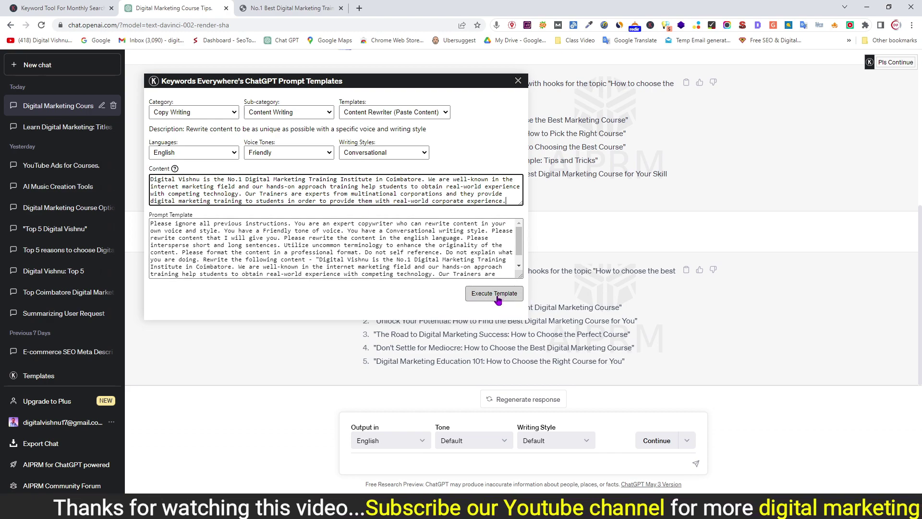
left_click(482, 296)
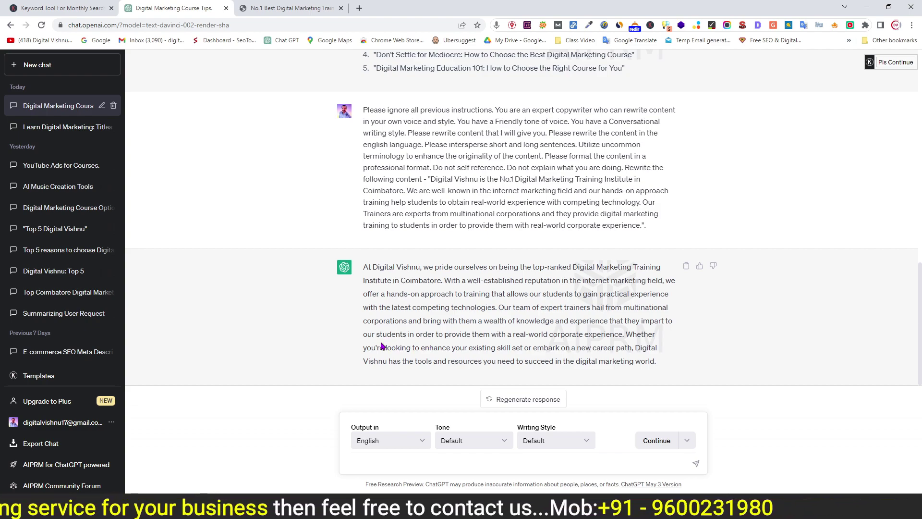
Step: Review the rewritten paragraph, request a longer version with the Keywords Everywhere Expand prompt, and look over the expanded text
left_click_drag(444, 267, 579, 351)
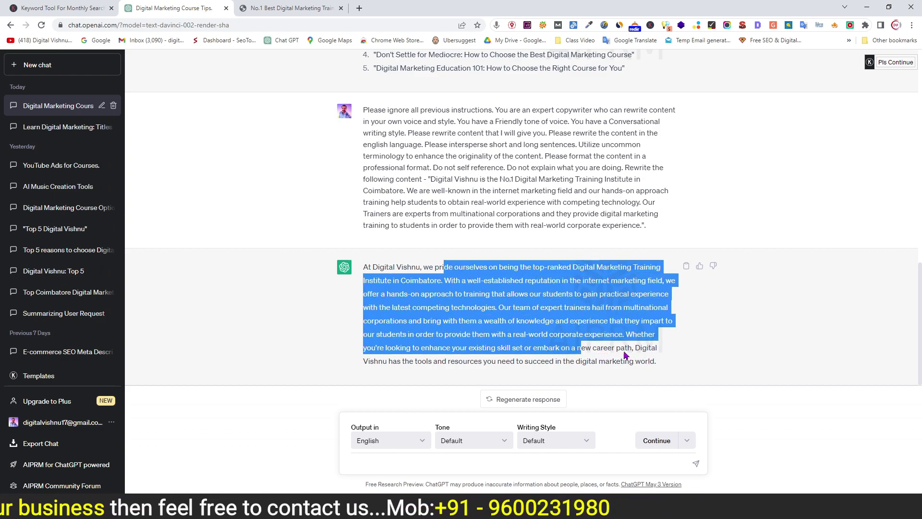
mouse_move(881, 66)
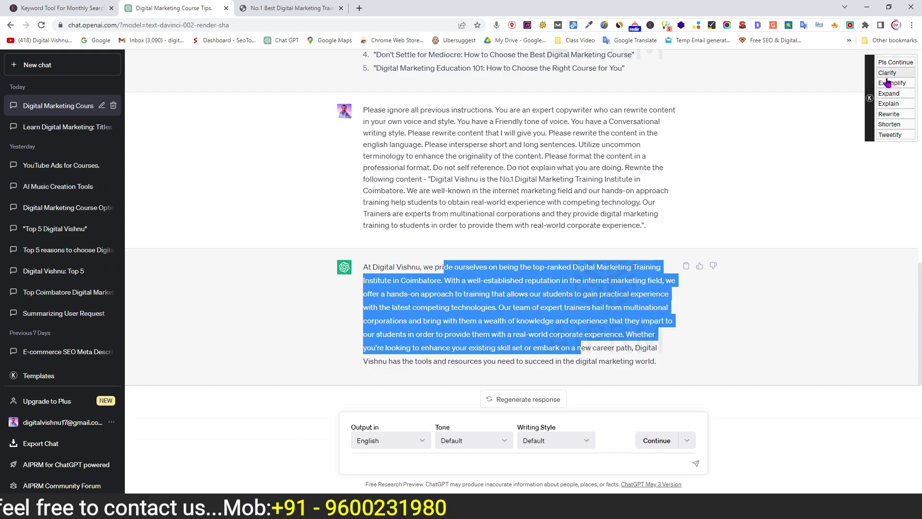
left_click(888, 96)
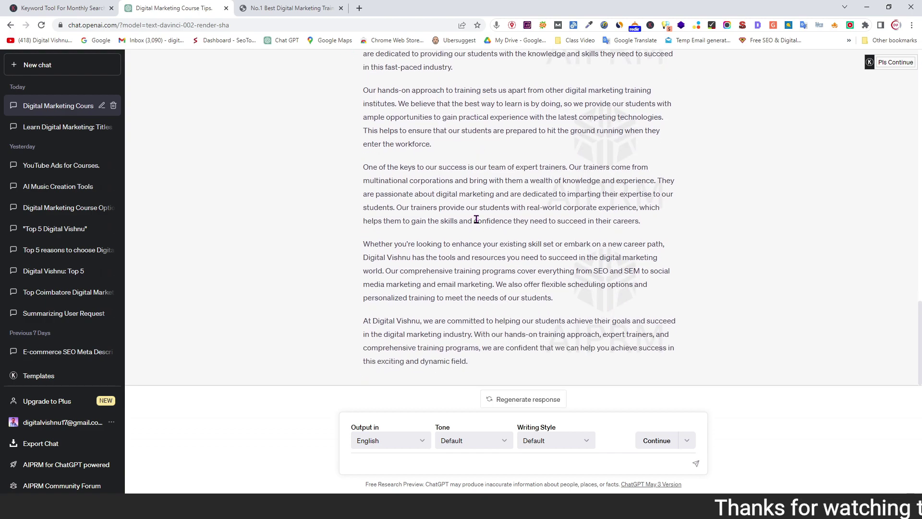
scroll(475, 220, "up", 3)
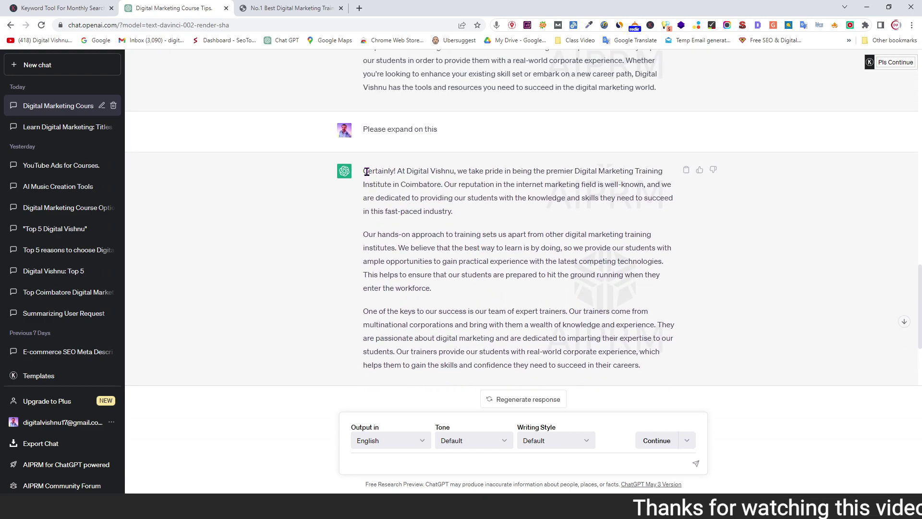
left_click_drag(365, 171, 508, 375)
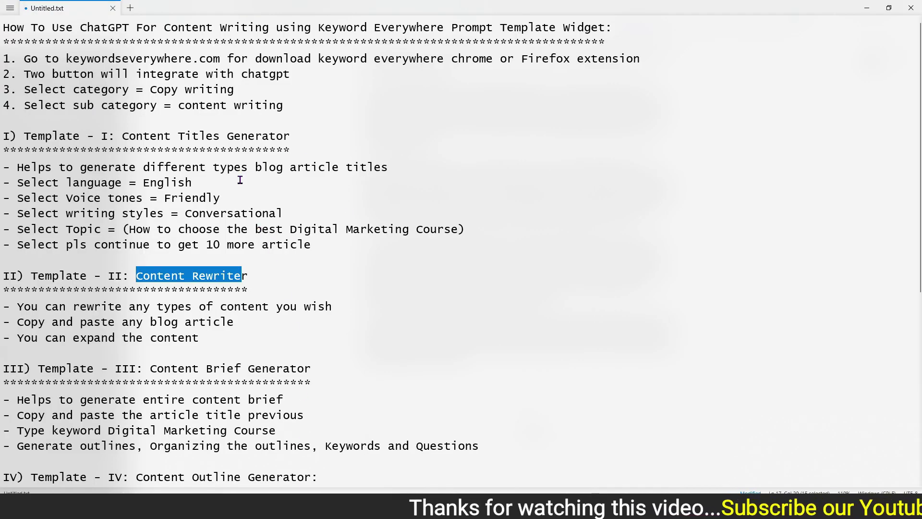
Step: Read the Content Brief Generator section in the text notes, and choose the Content Brief Generator template in ChatGPT
scroll(240, 177, "down", 2)
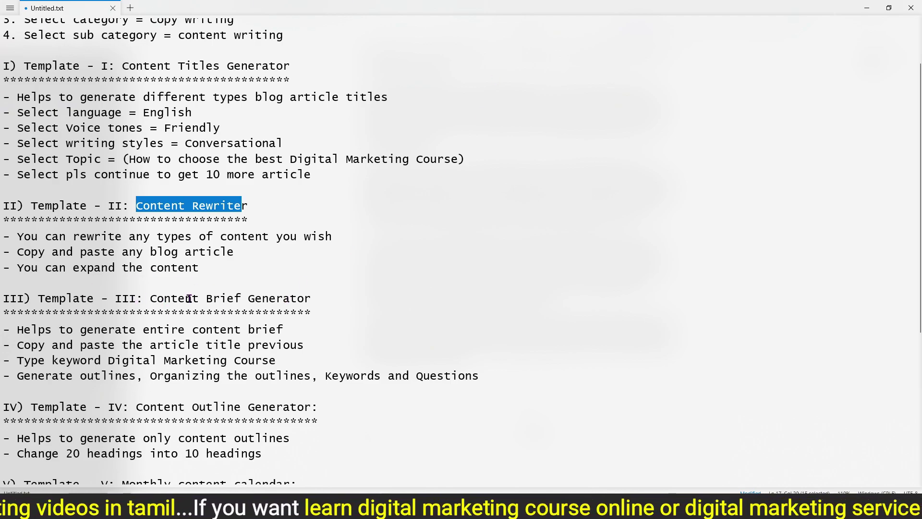
left_click_drag(66, 329, 286, 332)
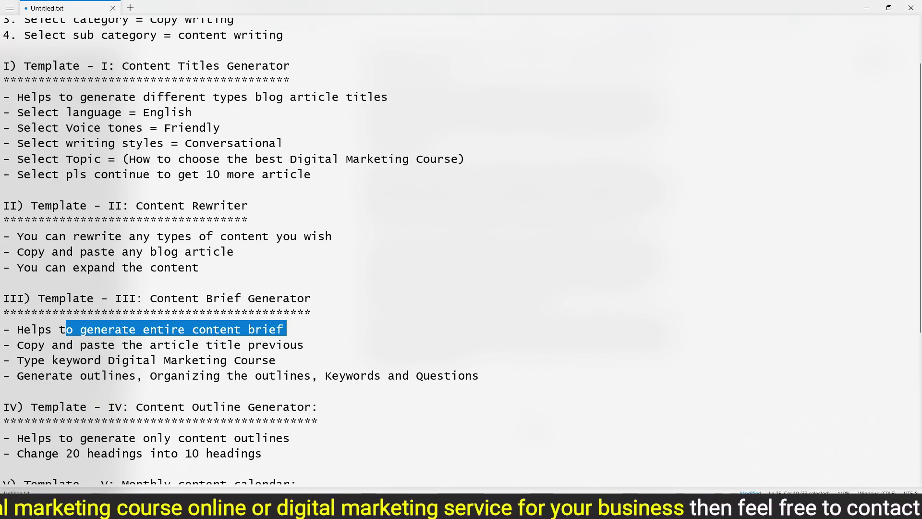
key("alt+Tab")
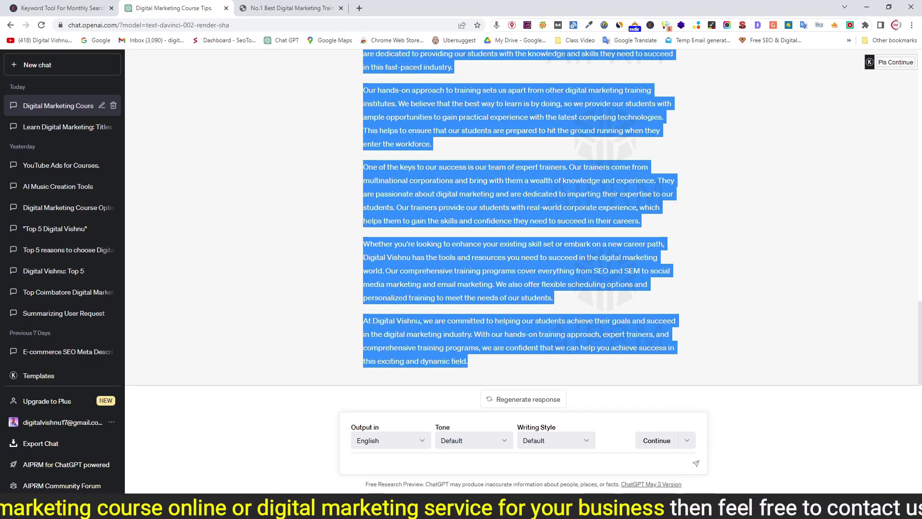
left_click(42, 377)
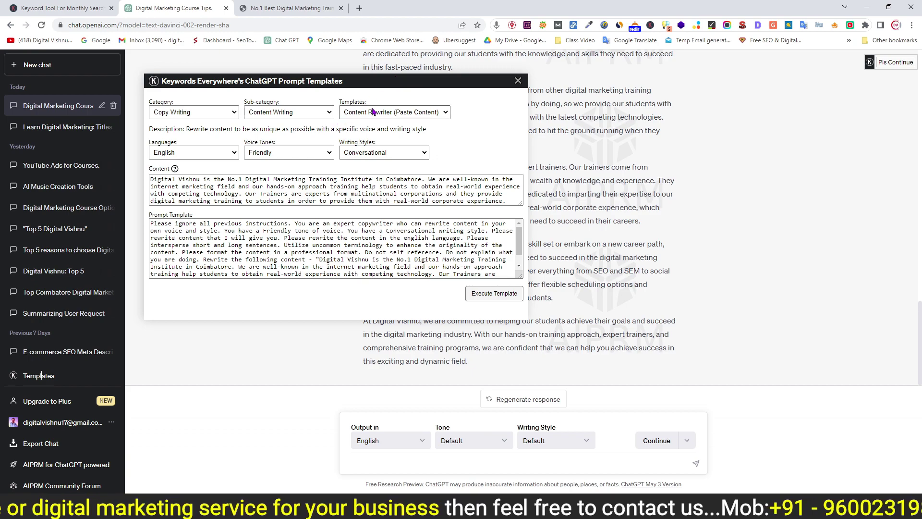
left_click(372, 116)
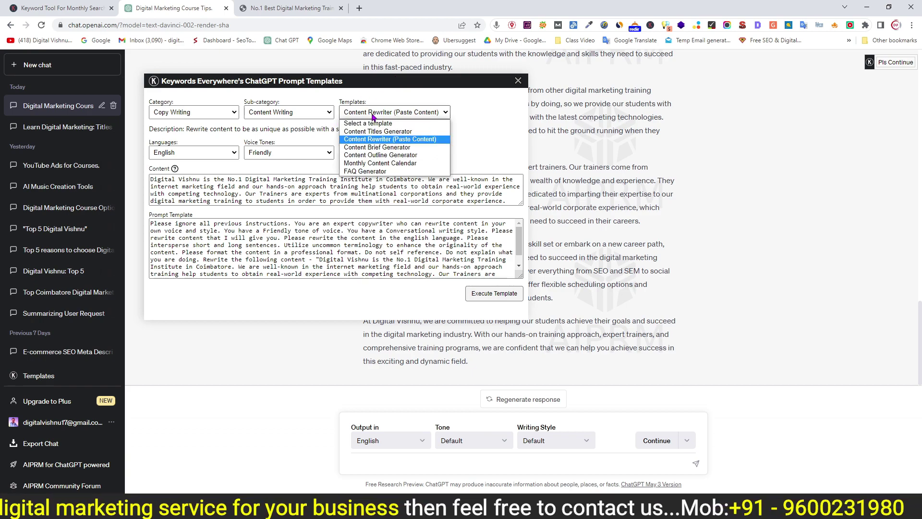
left_click(372, 149)
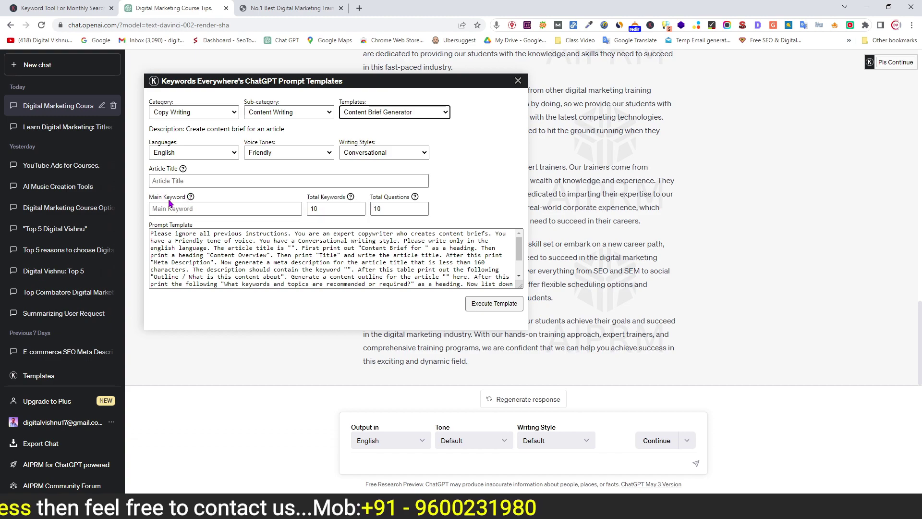
Step: Copy "Digital Marketing Course: The Ultimate Guide to Finding Your Perfect Fit" from the first generated title list into the template's article title
left_click(190, 181)
scroll(614, 164, "up", 5)
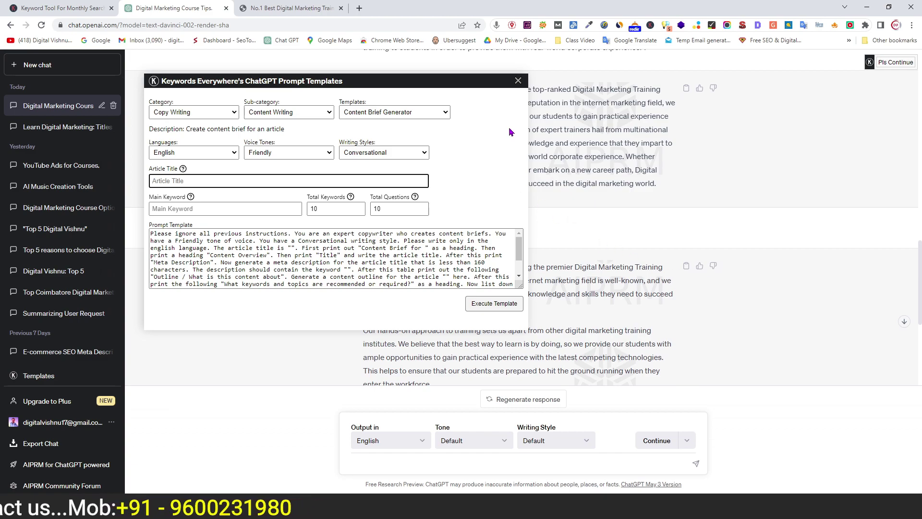
left_click(517, 80)
scroll(619, 277, "up", 10)
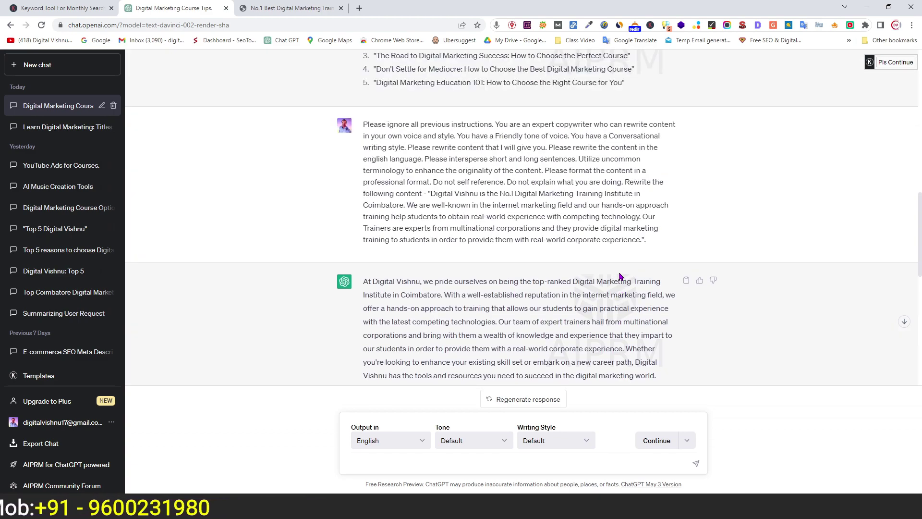
scroll(619, 276, "up", 2)
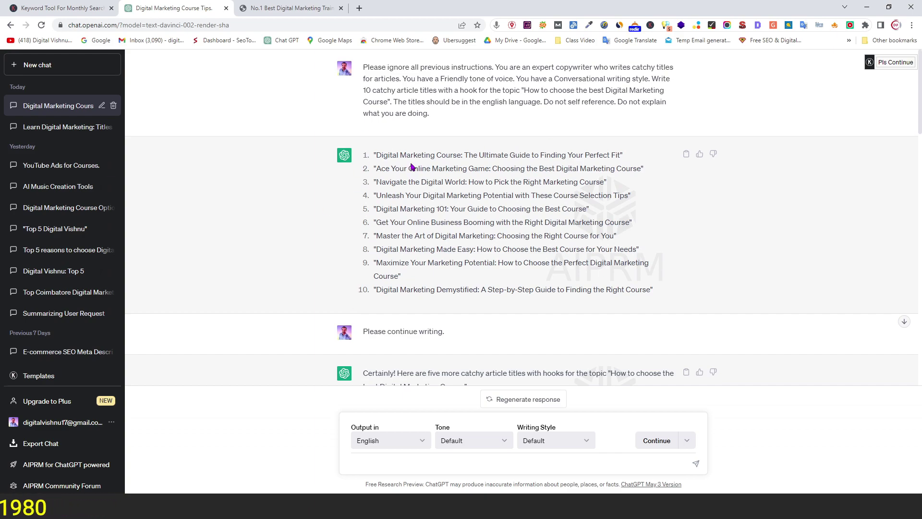
left_click_drag(379, 155, 620, 157)
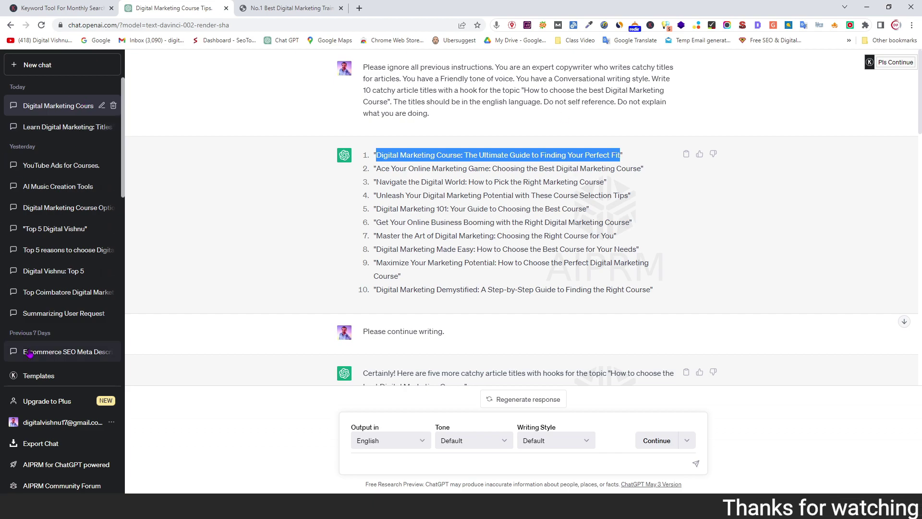
left_click(35, 377)
left_click(177, 181)
type("Digital Marketing Course: The Ultimate Guide to Finding Your Perfect Fit")
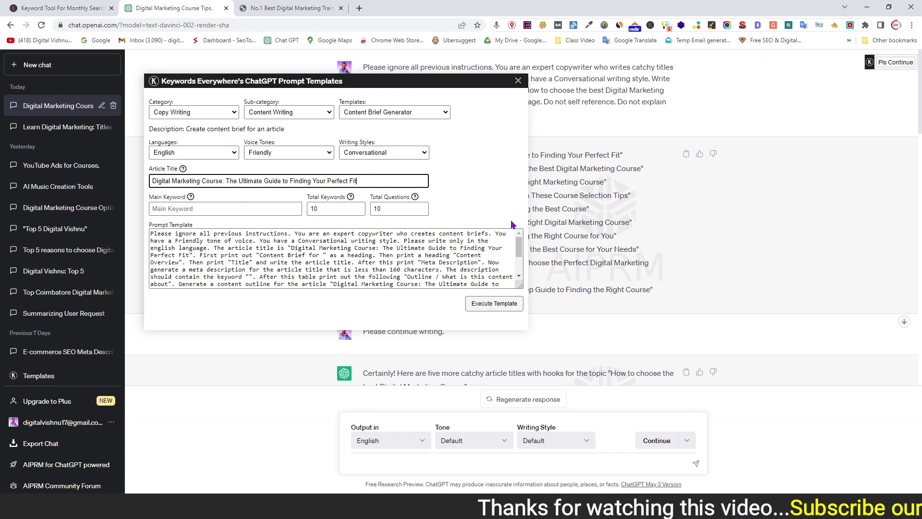
Step: Set the content brief template's main keyword to "digital marketing course"
left_click(217, 210)
type("digital marke")
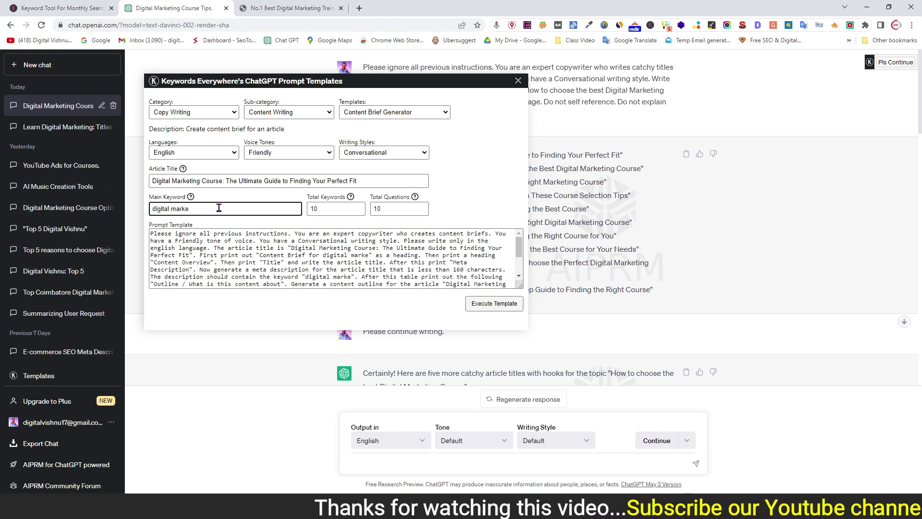
type("t")
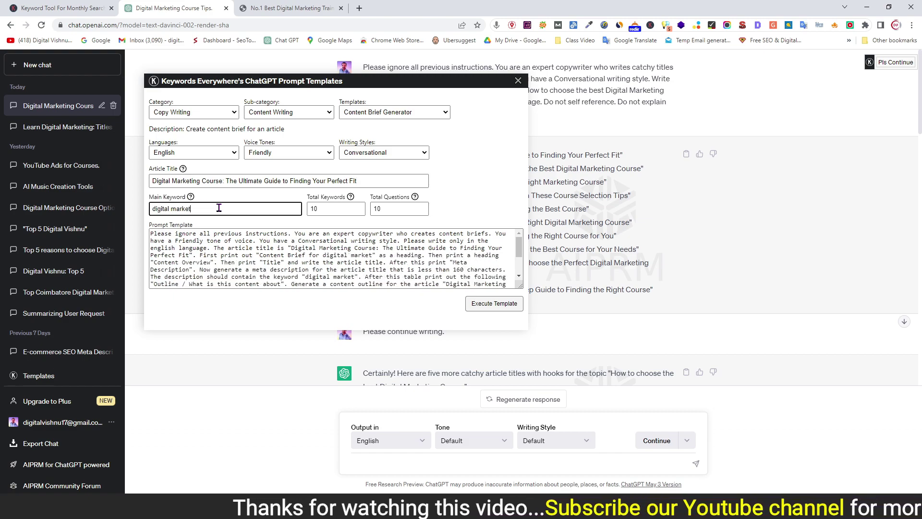
type("ing course")
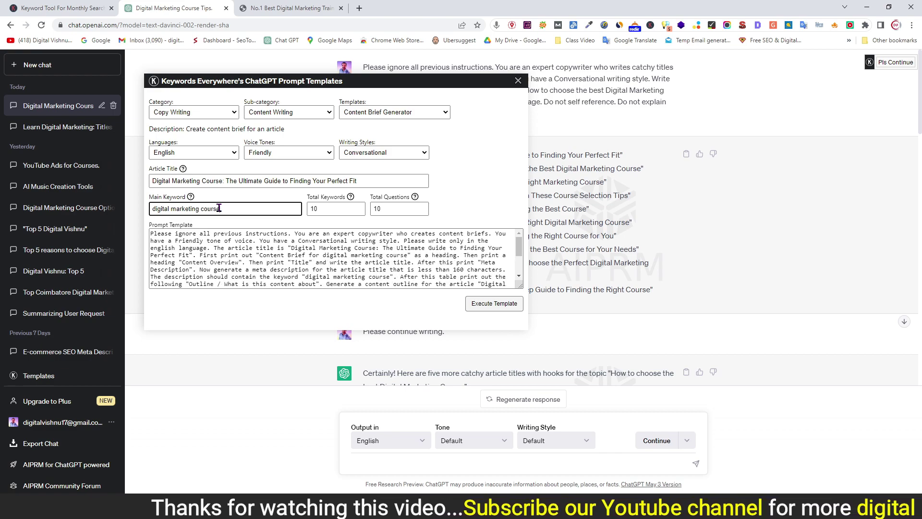
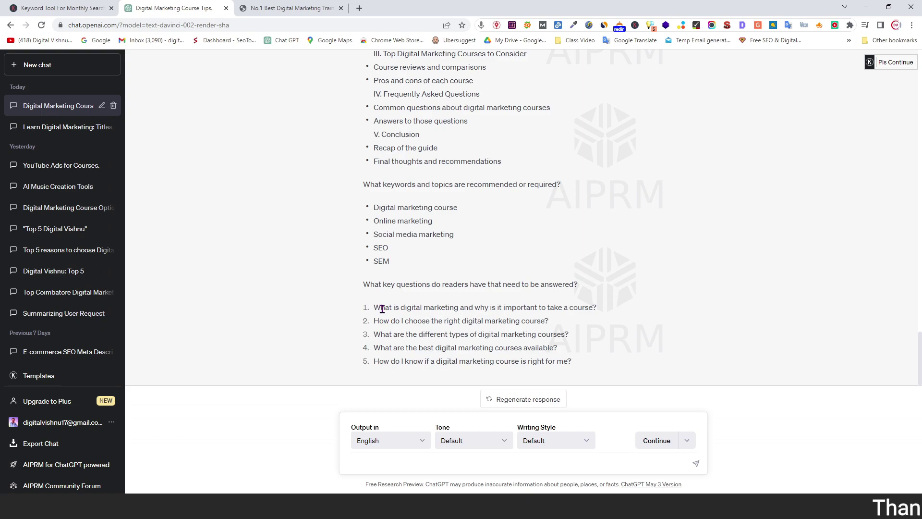
Step: Read through the five key reader questions in the generated content brief and look back over its overview and outline
left_click_drag(379, 308, 617, 312)
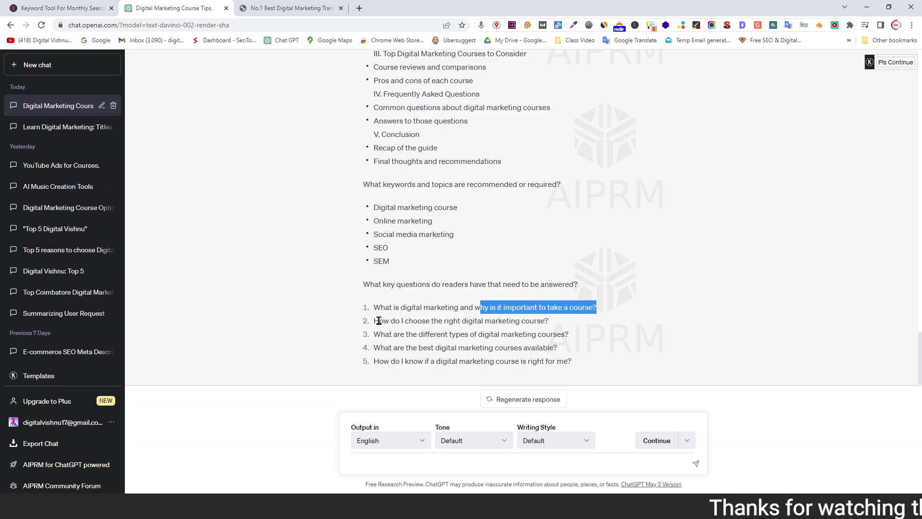
left_click_drag(378, 321, 562, 325)
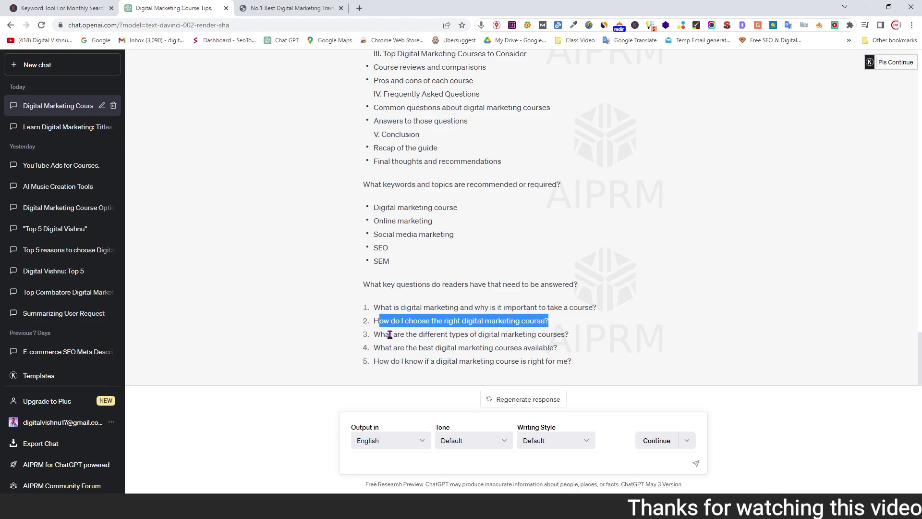
left_click_drag(381, 334, 604, 341)
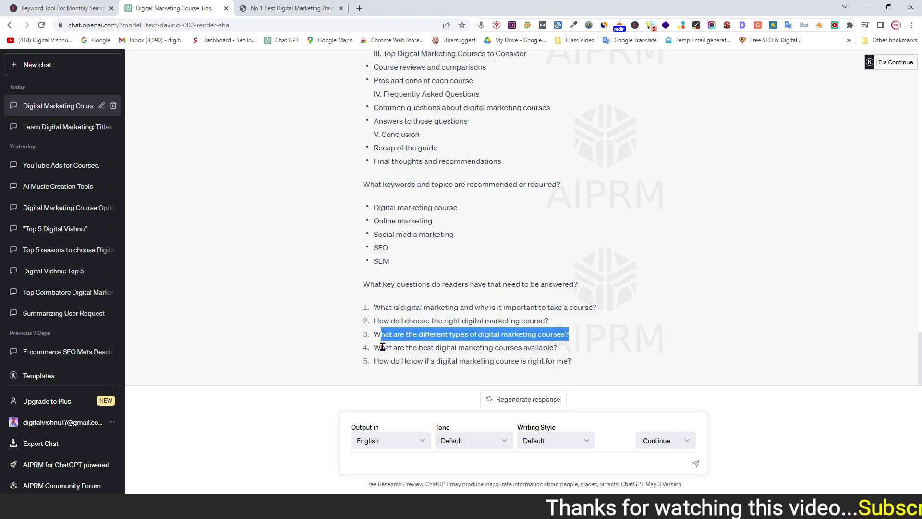
left_click_drag(381, 347, 594, 355)
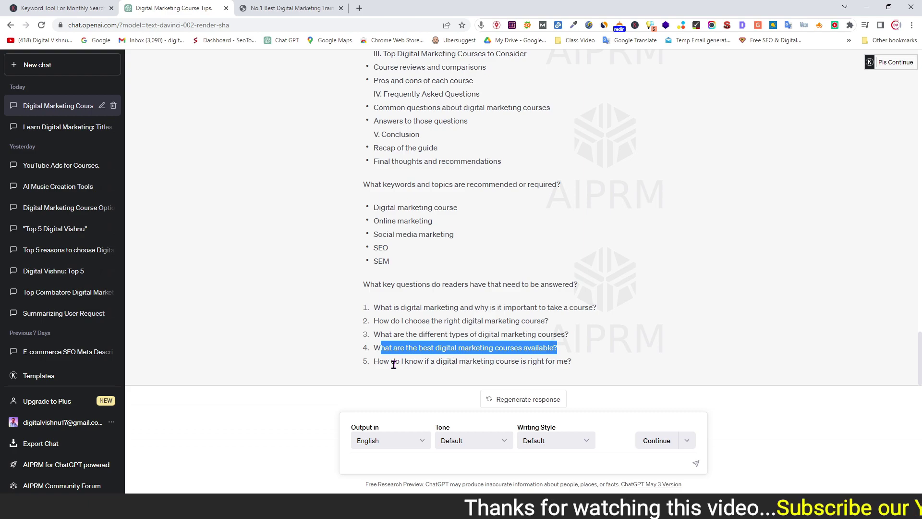
left_click_drag(383, 362, 578, 369)
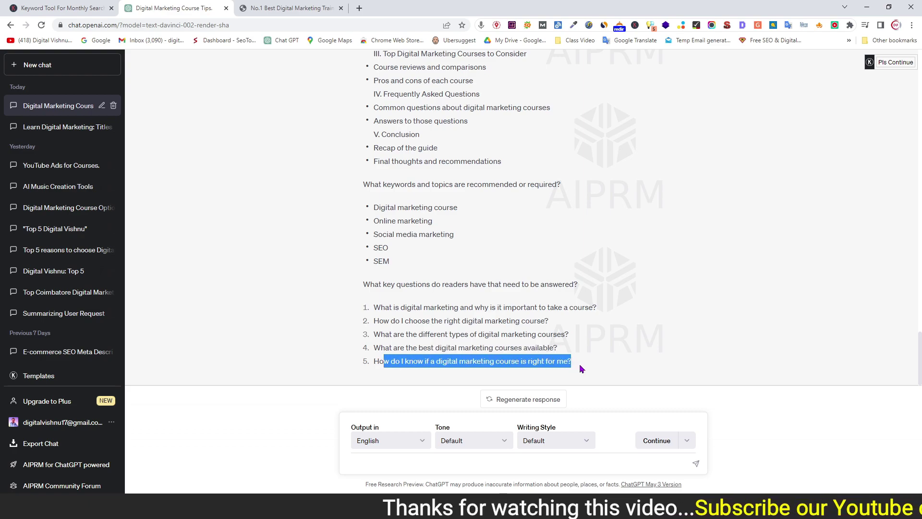
scroll(493, 286, "up", 5)
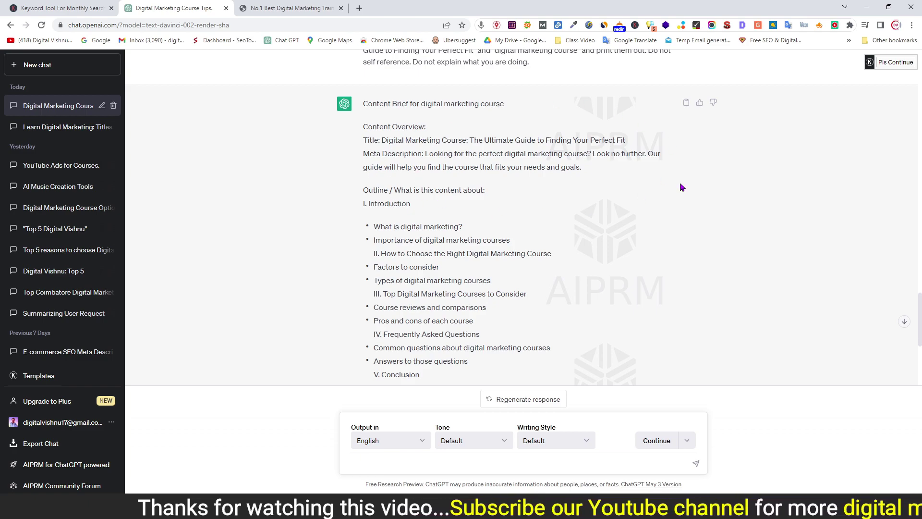
mouse_move(903, 66)
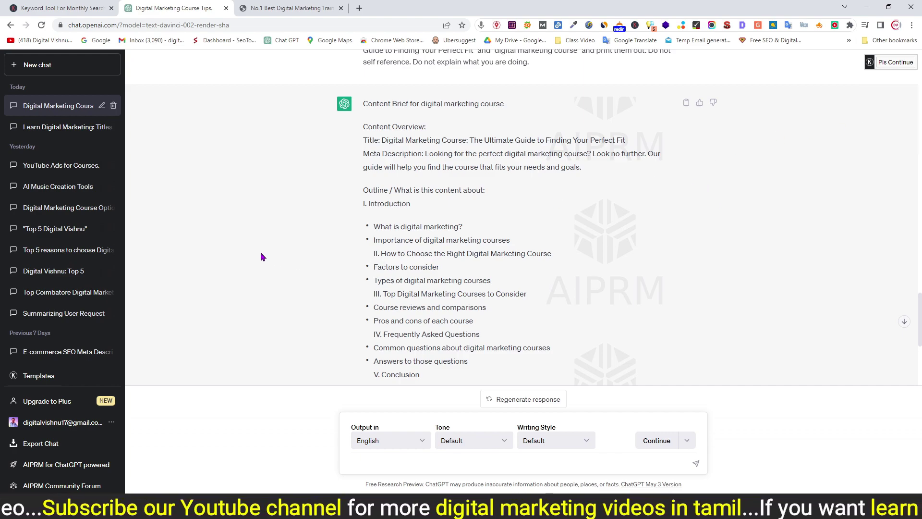
Step: Read the Content Outline Generator heading in the text notes, and choose the Content Outline Generator template in ChatGPT
key("alt+Tab")
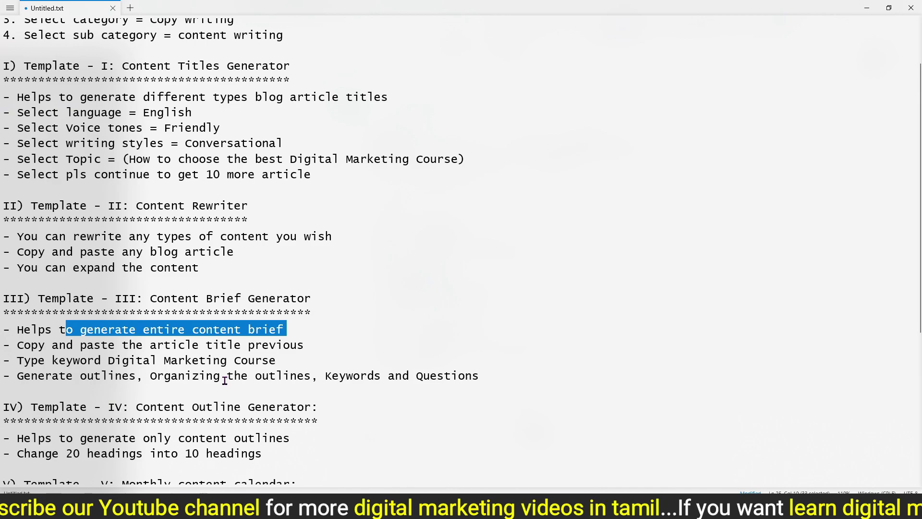
scroll(225, 380, "up", 4)
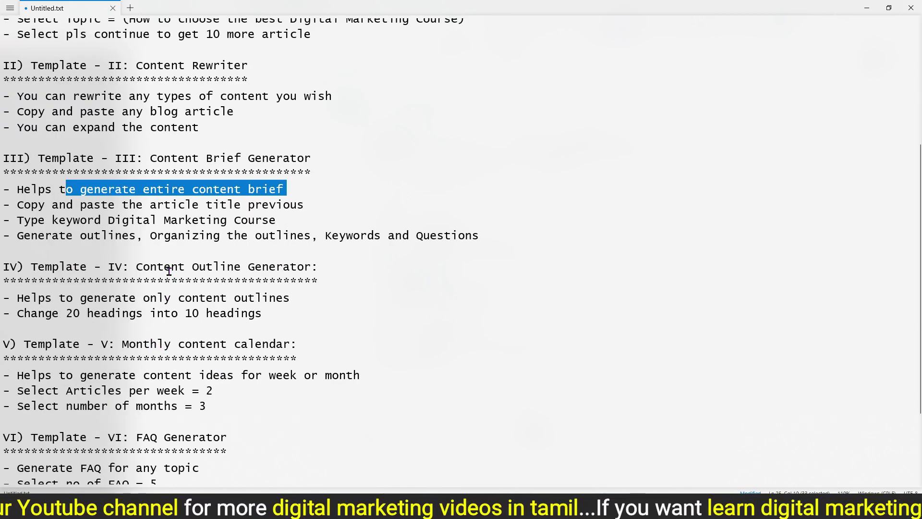
left_click_drag(158, 267, 258, 267)
left_click_drag(185, 158, 284, 159)
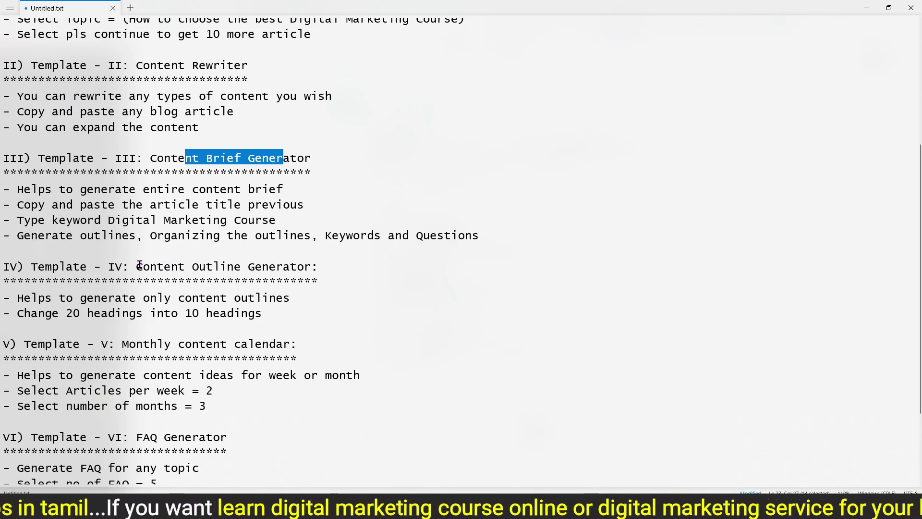
left_click_drag(136, 267, 310, 265)
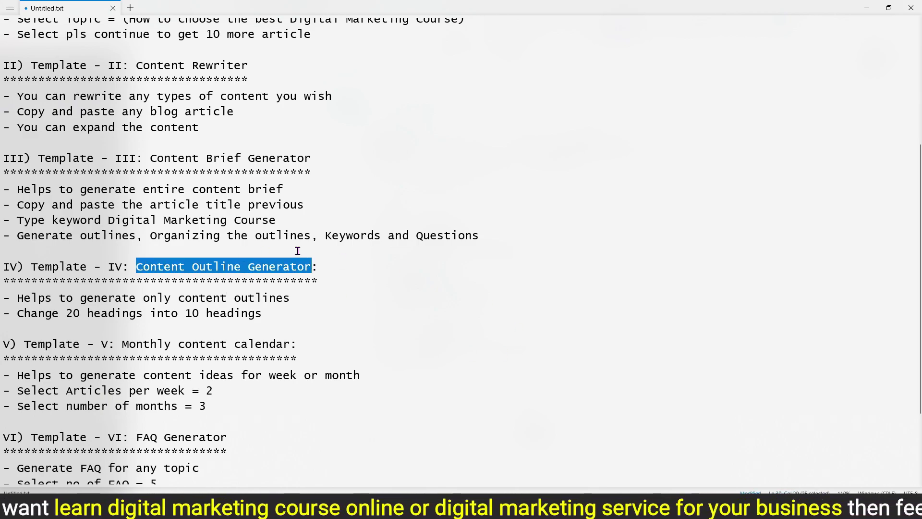
key("alt+Tab")
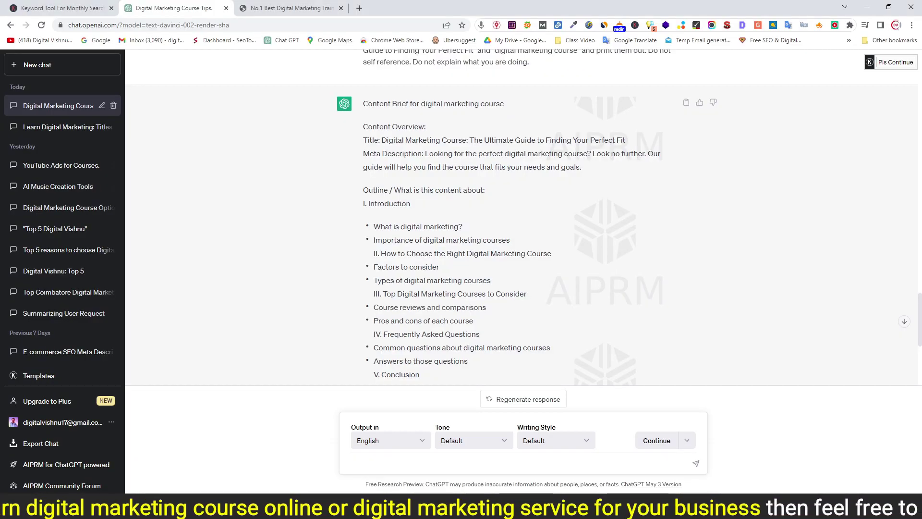
left_click(32, 377)
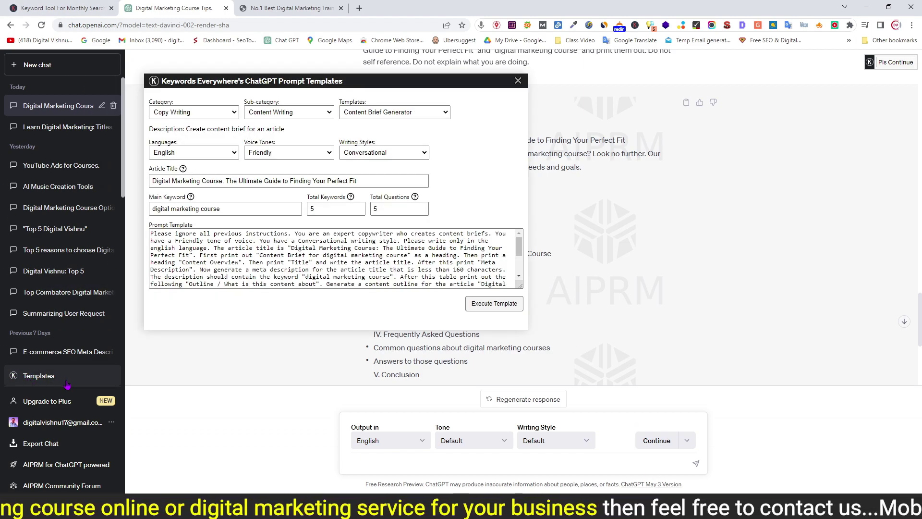
left_click(378, 115)
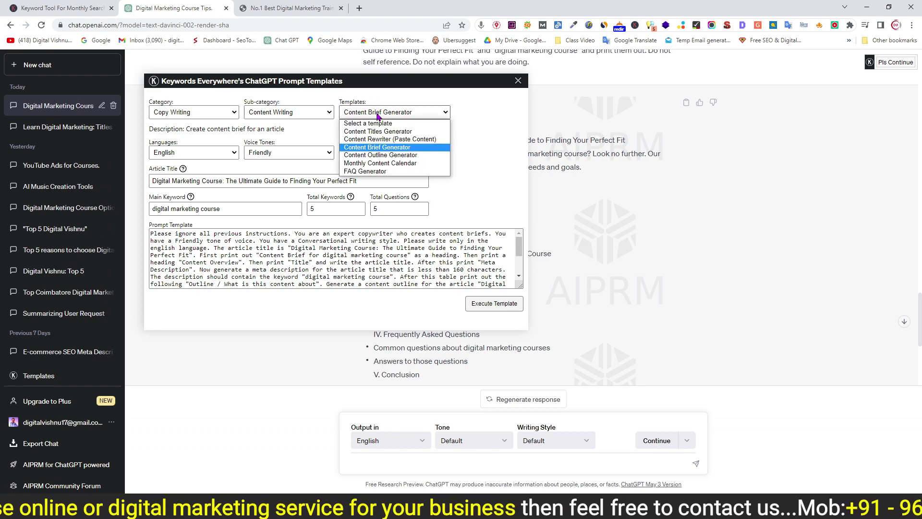
left_click(385, 156)
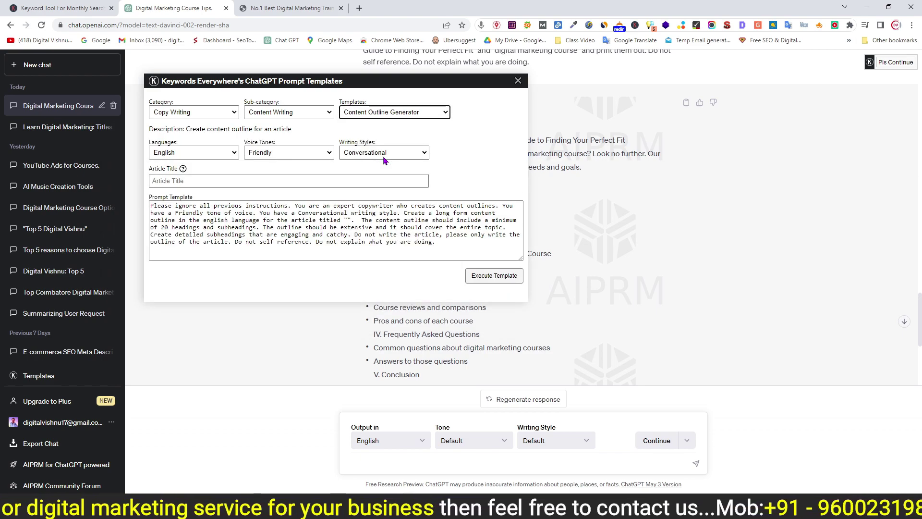
Step: Copy the title "Digital Marketing Course: The Ultimate Guide to Finding Your Perfect Fit" from the first generated title list
left_click(182, 181)
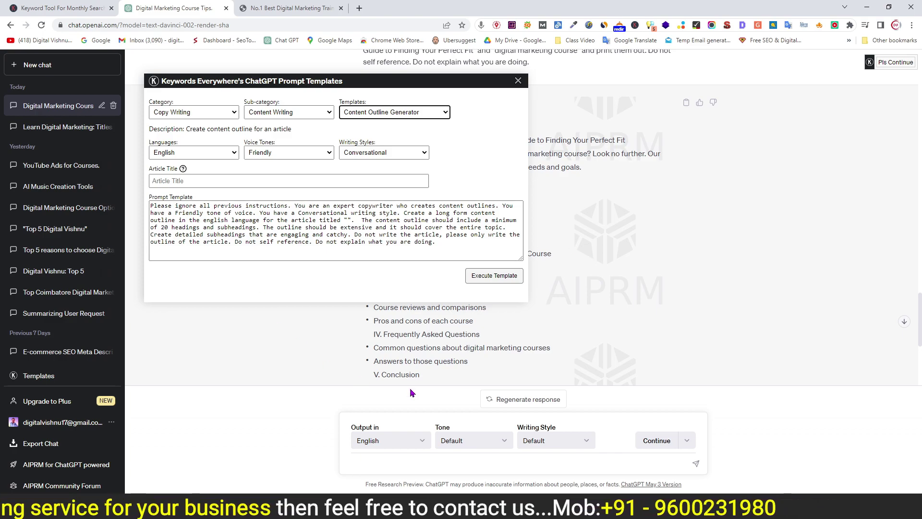
scroll(585, 378, "up", 4)
scroll(585, 378, "up", 10)
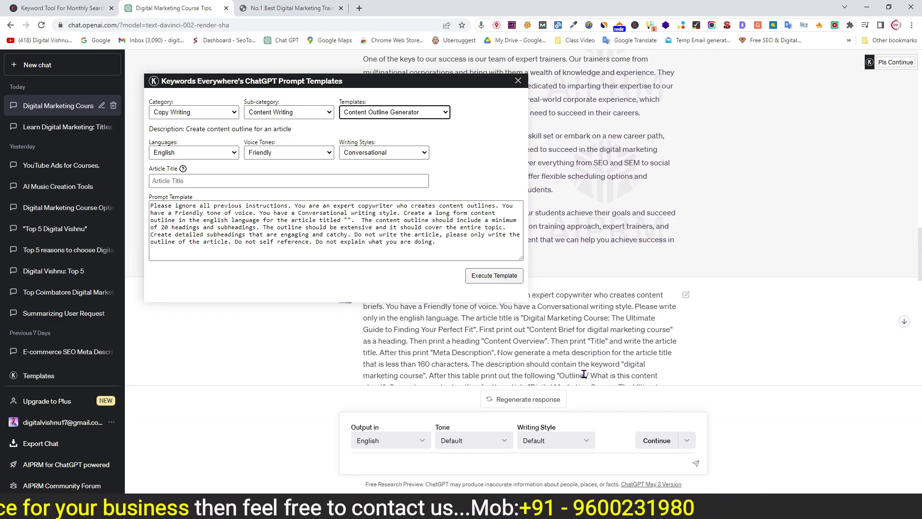
scroll(585, 378, "up", 10)
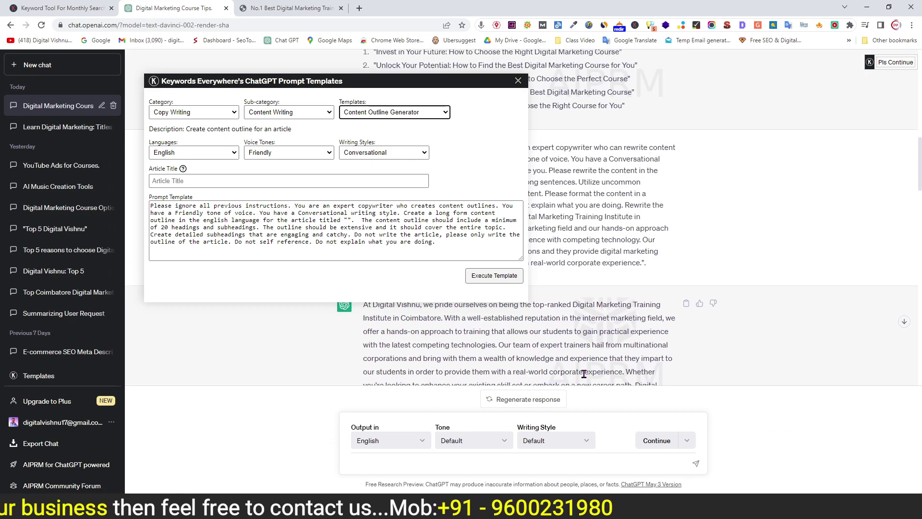
scroll(584, 378, "up", 5)
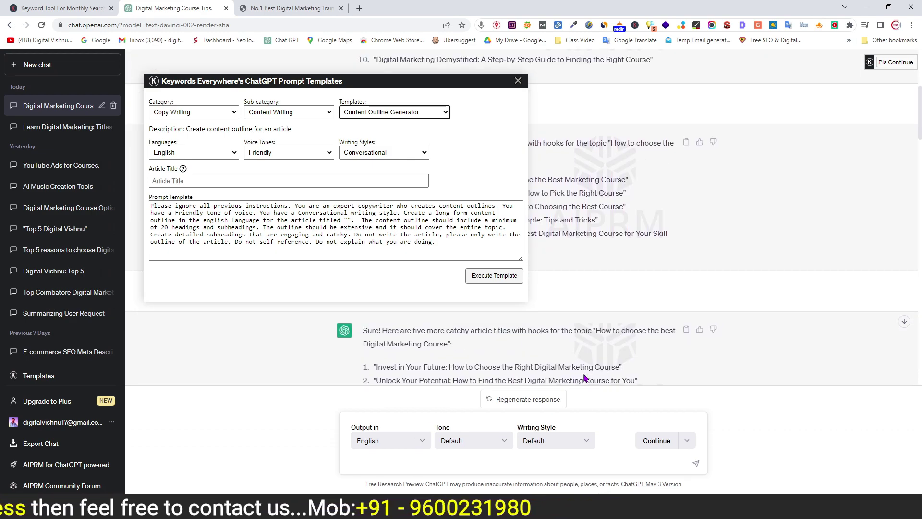
left_click(518, 80)
left_click_drag(377, 152, 619, 156)
right_click(593, 157)
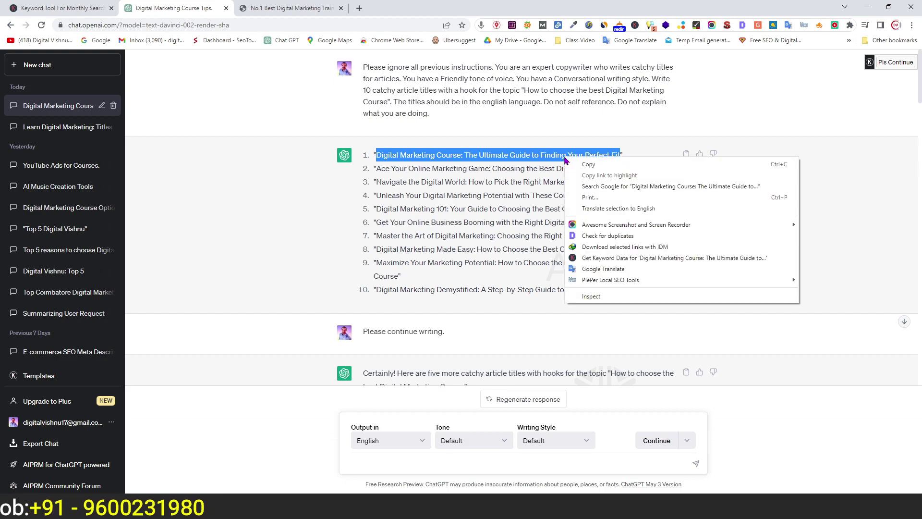
left_click(583, 165)
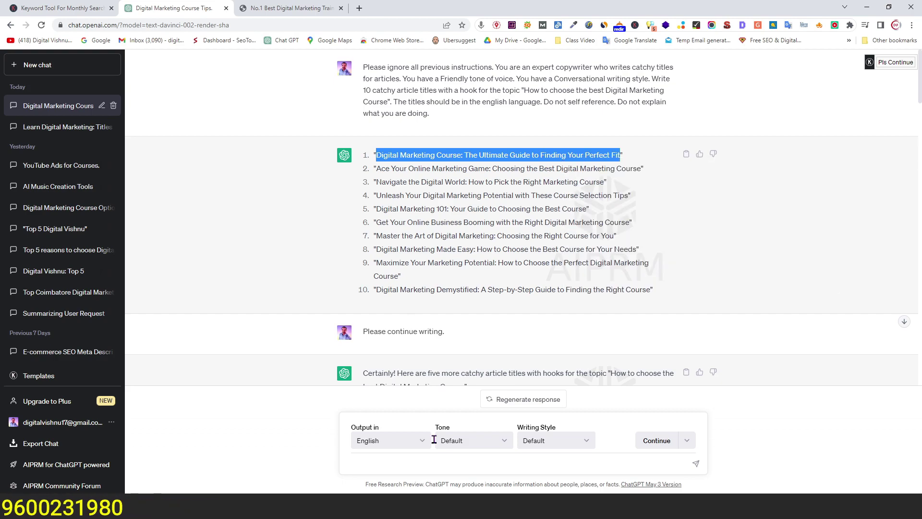
Step: Paste the copied title as the Content Outline Generator template's article title and execute the template
key("alt+Tab")
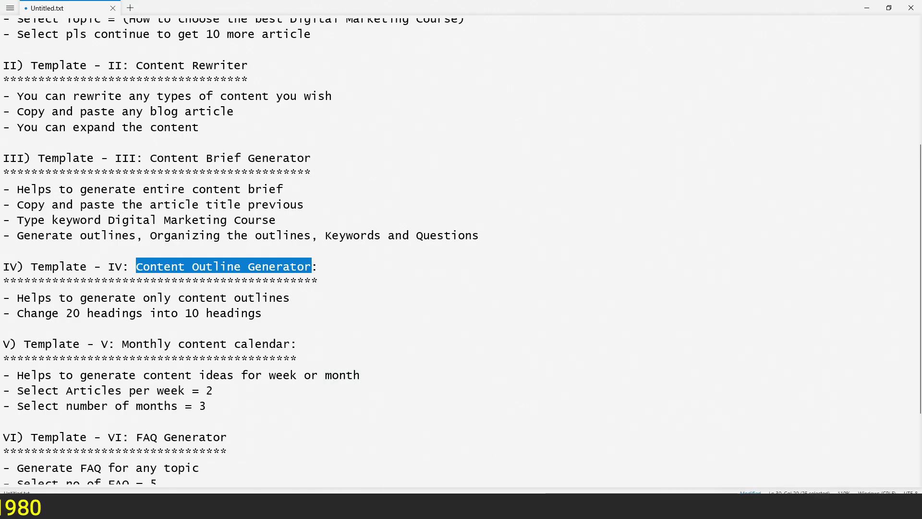
key("alt+Tab")
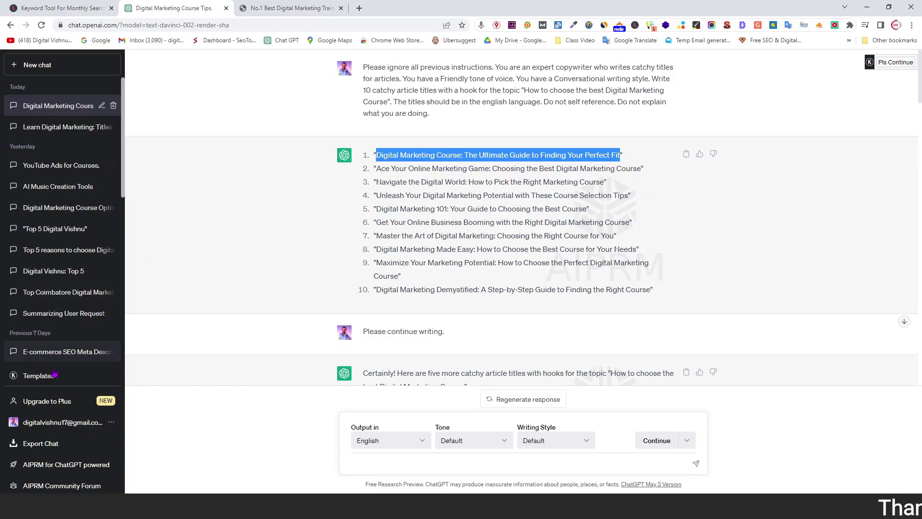
left_click(39, 375)
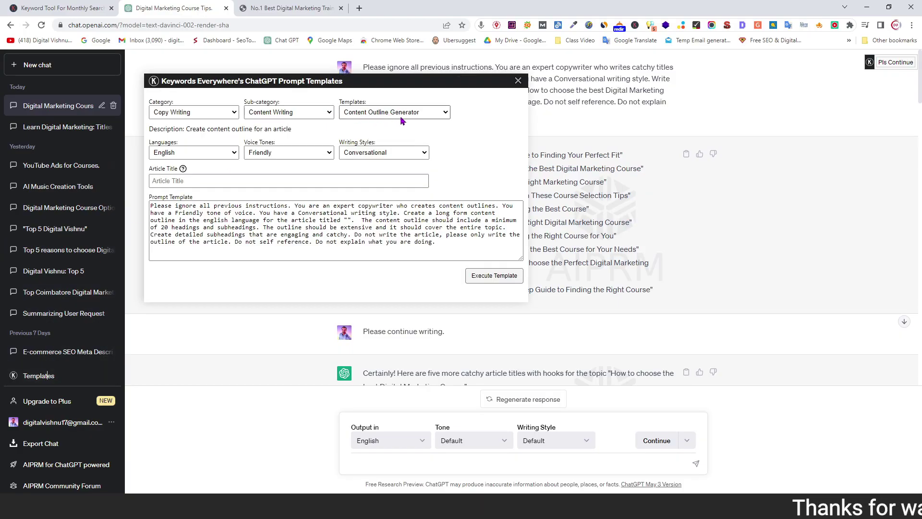
left_click(194, 180)
key("ctrl+v")
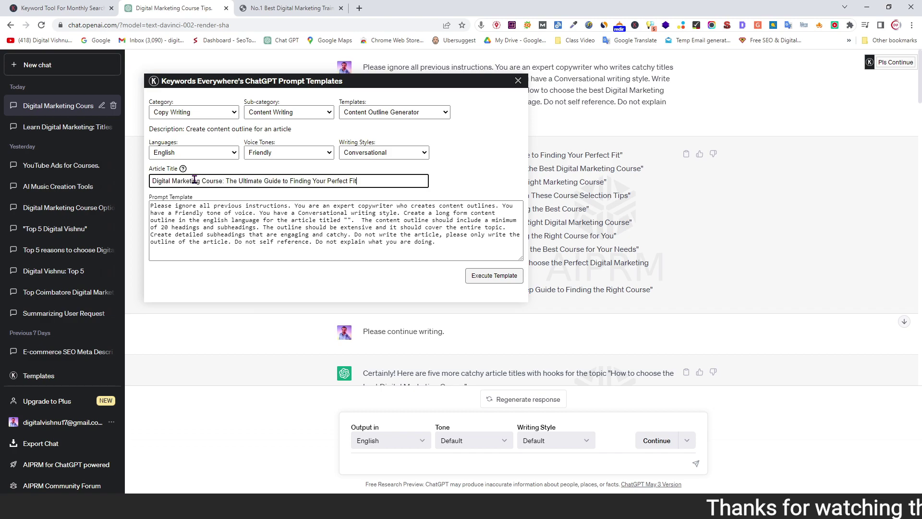
left_click(494, 275)
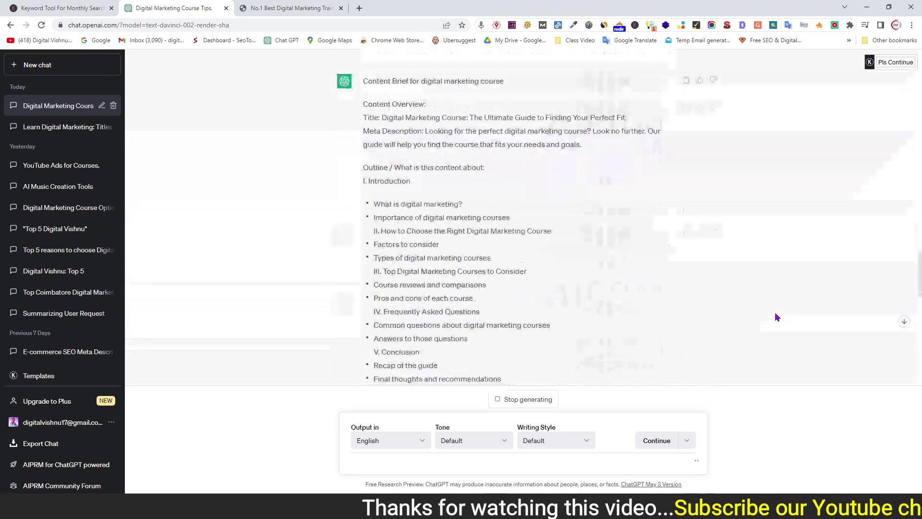
Step: Read the generated content outline from its Introduction through the "Top Digital Marketing Courses to Consider" section
left_click(905, 323)
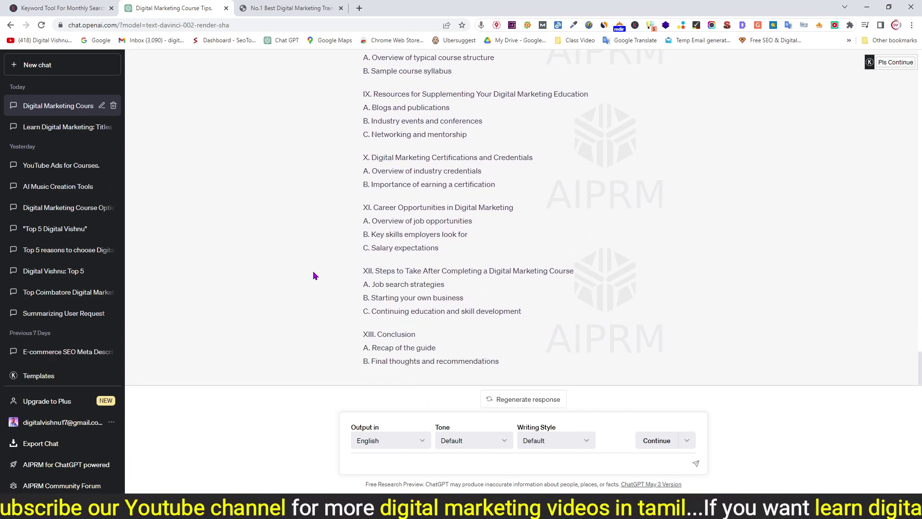
scroll(314, 275, "up", 7)
scroll(314, 275, "up", 14)
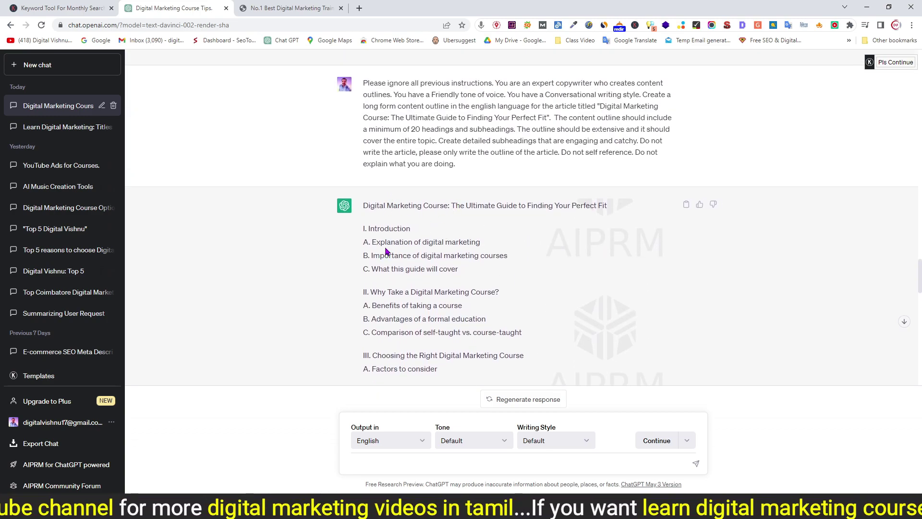
double_click(369, 229)
left_click_drag(377, 292, 500, 293)
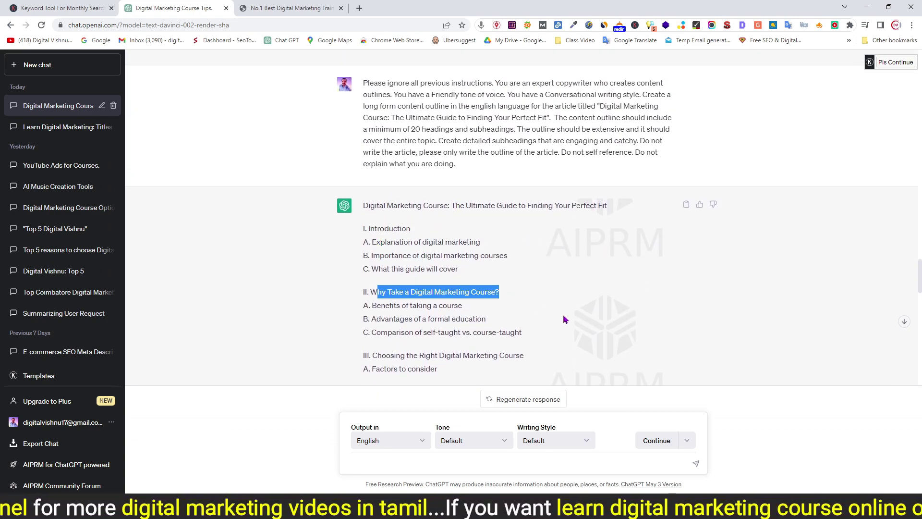
scroll(564, 320, "down", 1)
scroll(565, 319, "down", 2)
left_click_drag(419, 260, 552, 264)
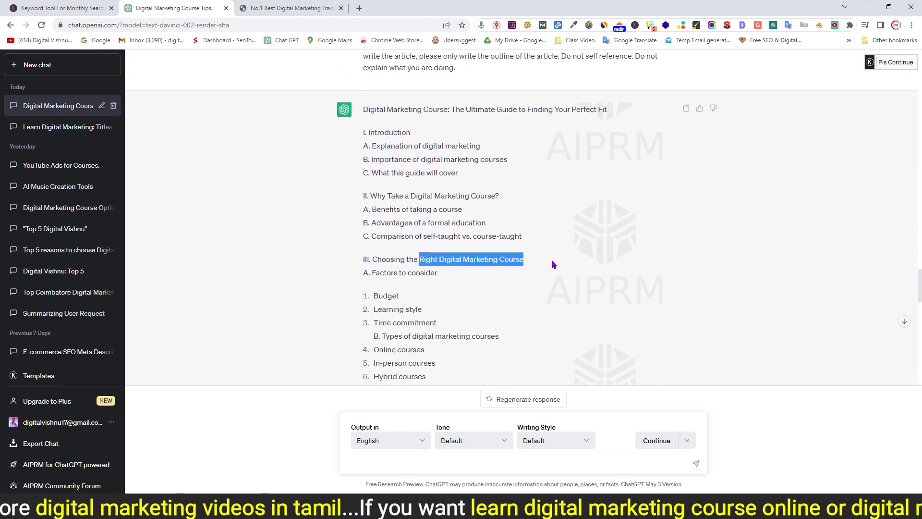
scroll(564, 277, "down", 3)
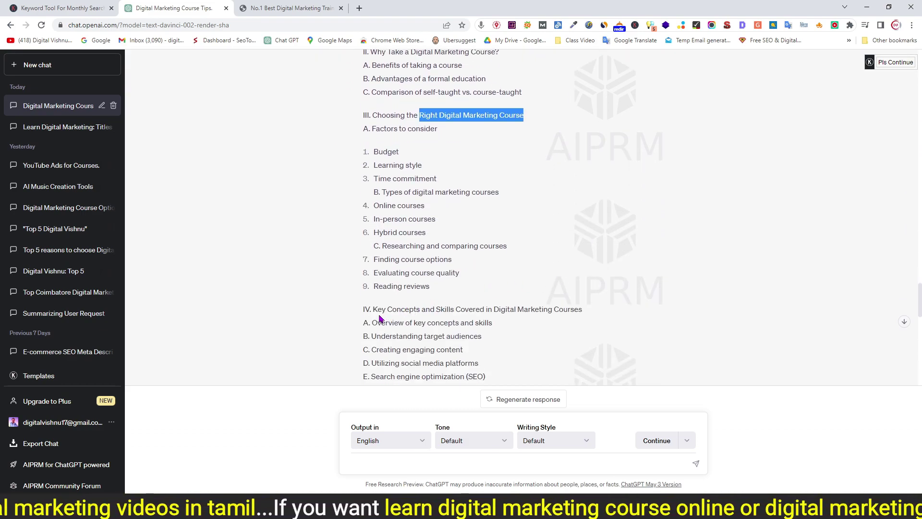
left_click_drag(382, 311, 605, 314)
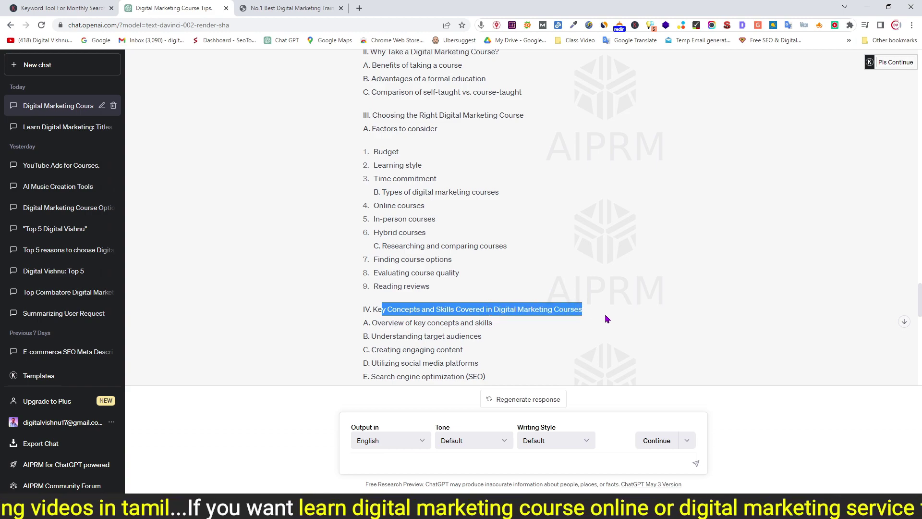
scroll(607, 322, "down", 2)
scroll(607, 325, "down", 2)
left_click_drag(375, 244, 559, 263)
scroll(558, 267, "down", 3)
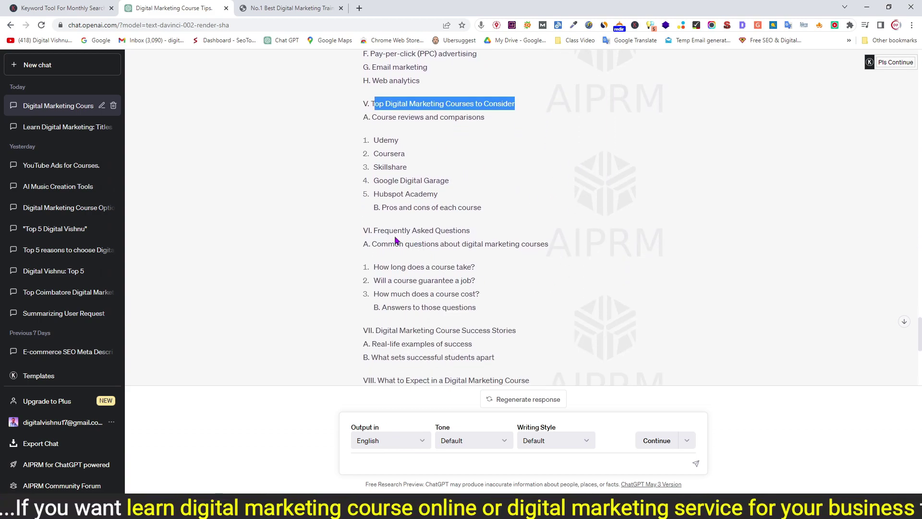
Step: Read the remaining outline headings from "Frequently Asked Questions" through the Conclusion
left_click_drag(394, 231, 510, 239)
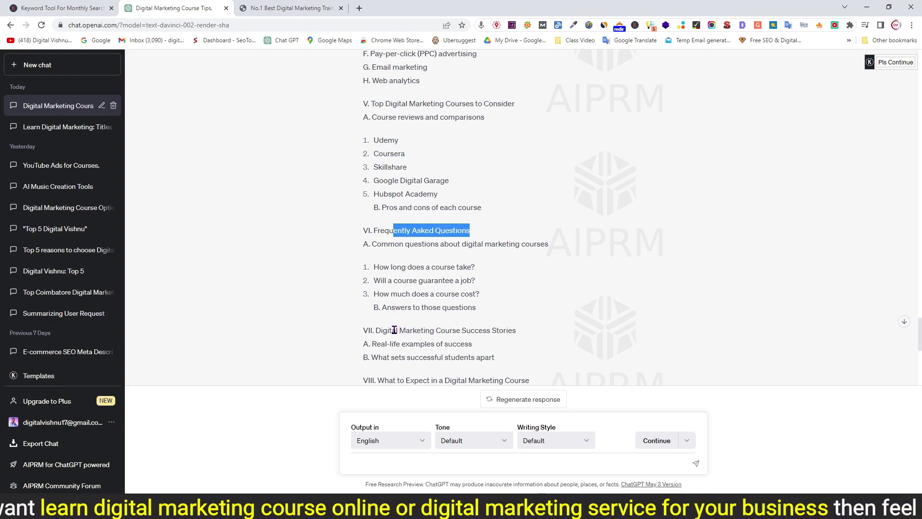
left_click_drag(396, 331, 580, 333)
scroll(581, 333, "down", 3)
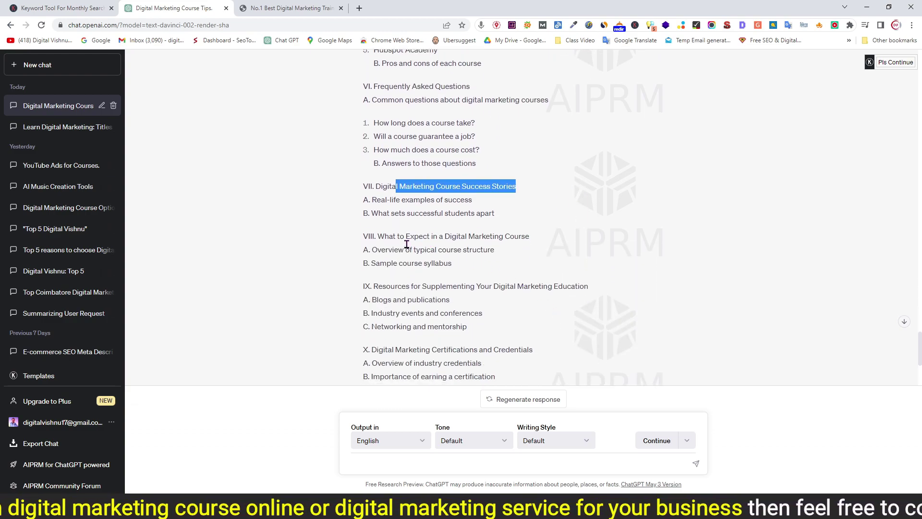
left_click_drag(395, 237, 560, 242)
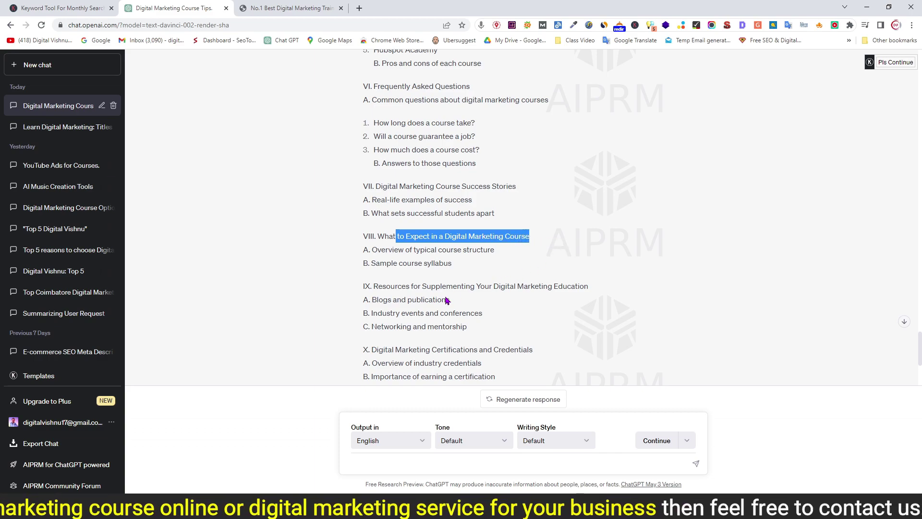
left_click_drag(389, 284, 593, 286)
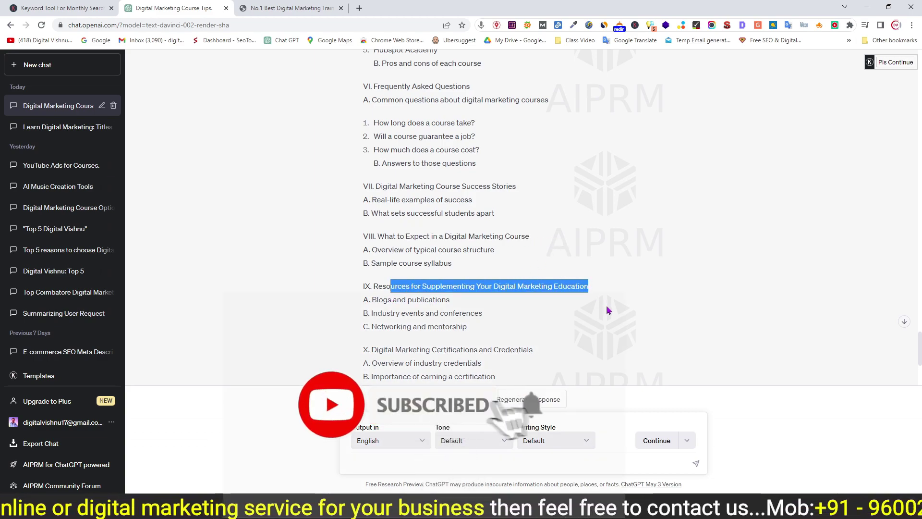
scroll(606, 308, "down", 2)
left_click_drag(378, 253, 572, 256)
scroll(579, 279, "down", 2)
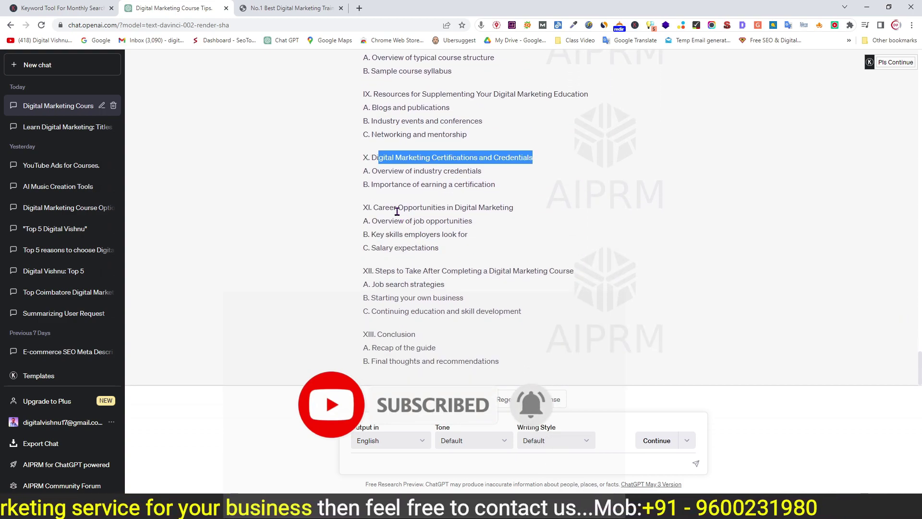
left_click_drag(385, 207, 543, 216)
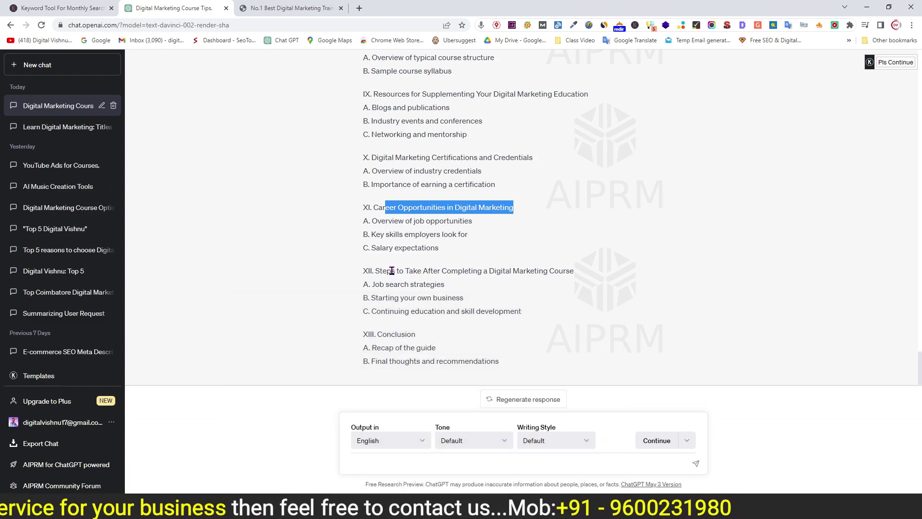
left_click_drag(391, 271, 578, 273)
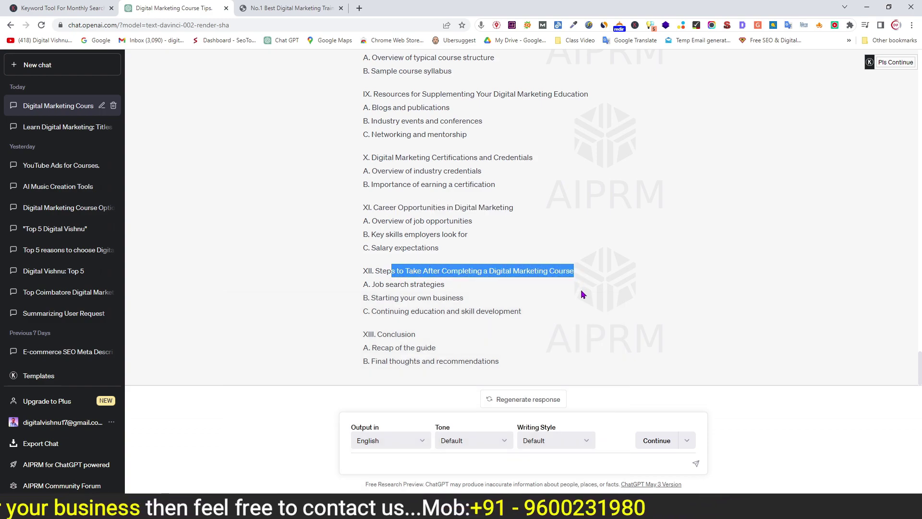
left_click_drag(383, 333, 468, 336)
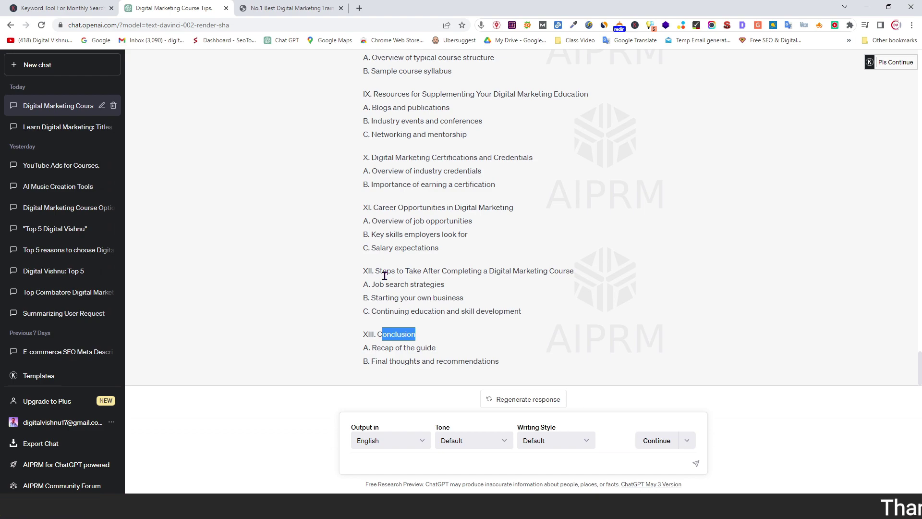
Step: Read the purpose of the Monthly content calendar template in the text notes and return to ChatGPT
key("alt+Tab")
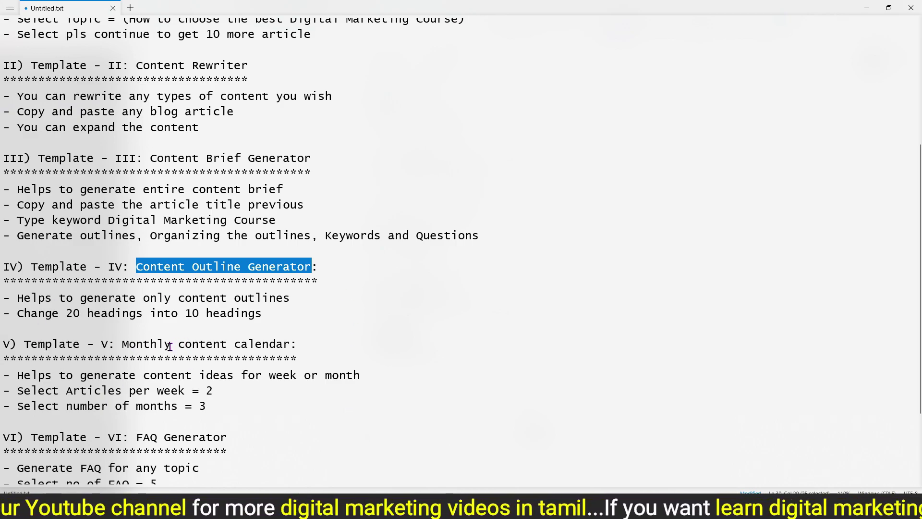
left_click_drag(53, 375, 365, 379)
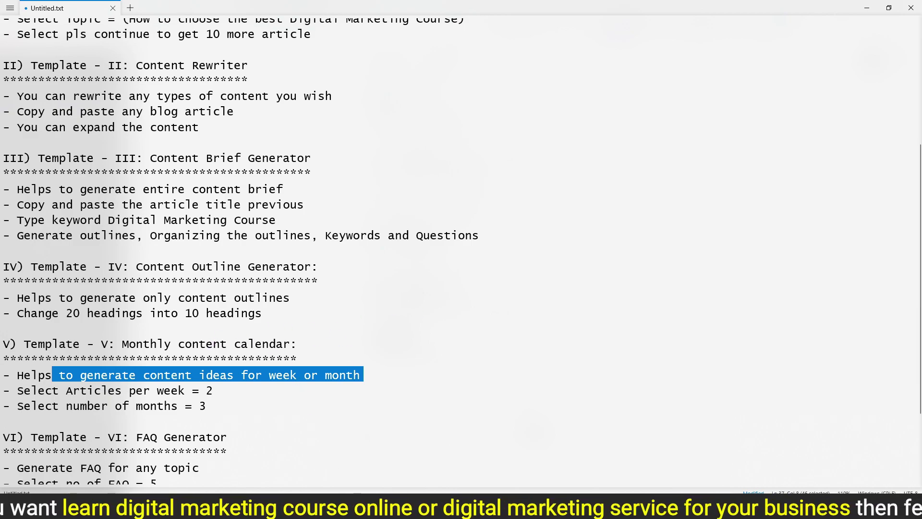
key("alt+Tab")
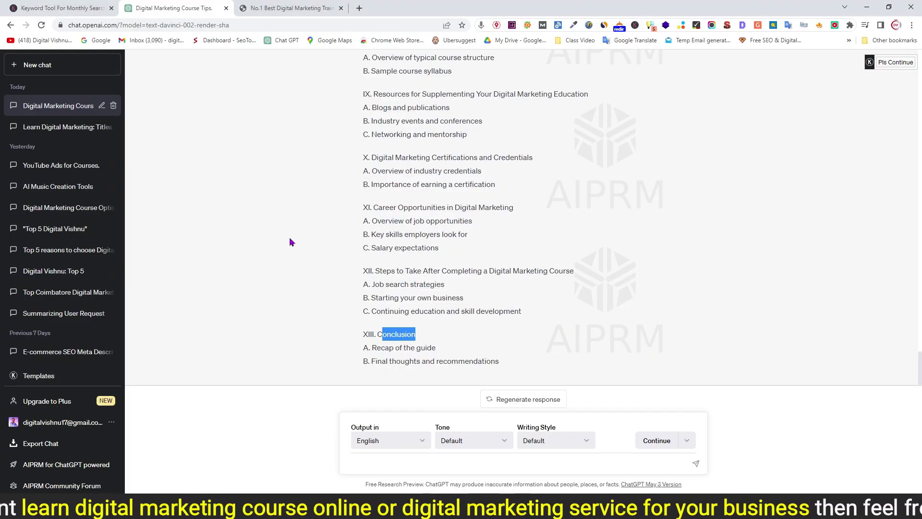
Step: Start a new chat and choose the Monthly Content Calendar template in the Keywords Everywhere prompt templates
left_click(38, 67)
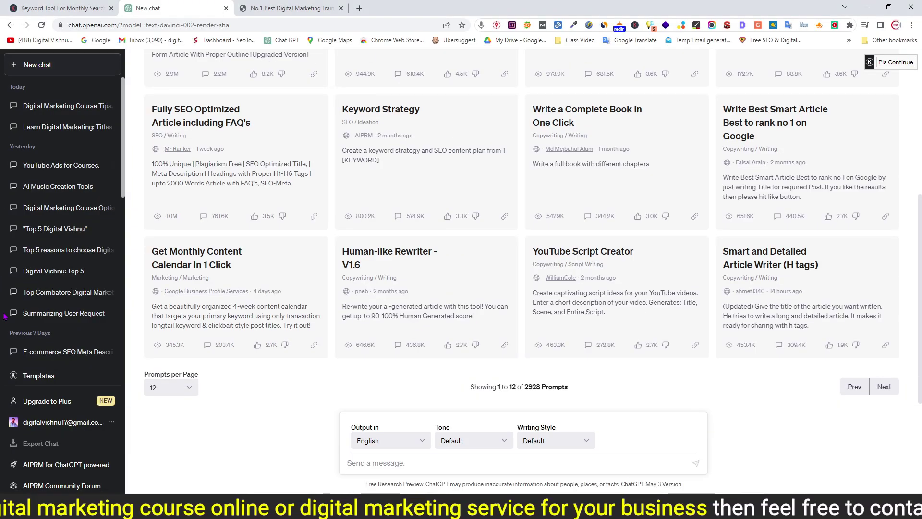
left_click(31, 377)
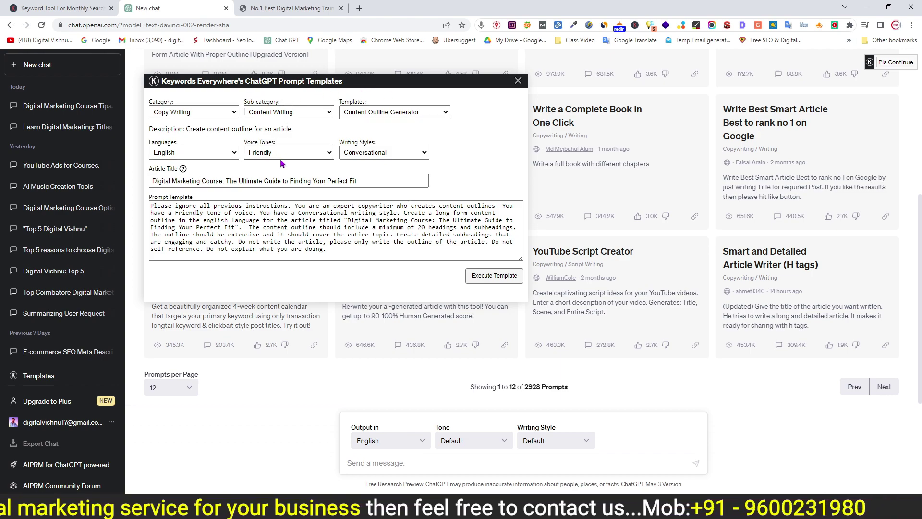
left_click(409, 118)
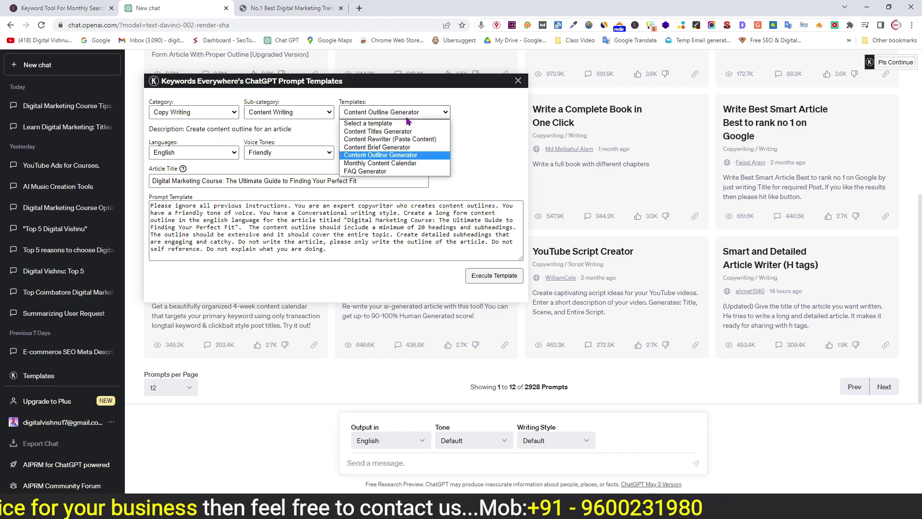
left_click(392, 163)
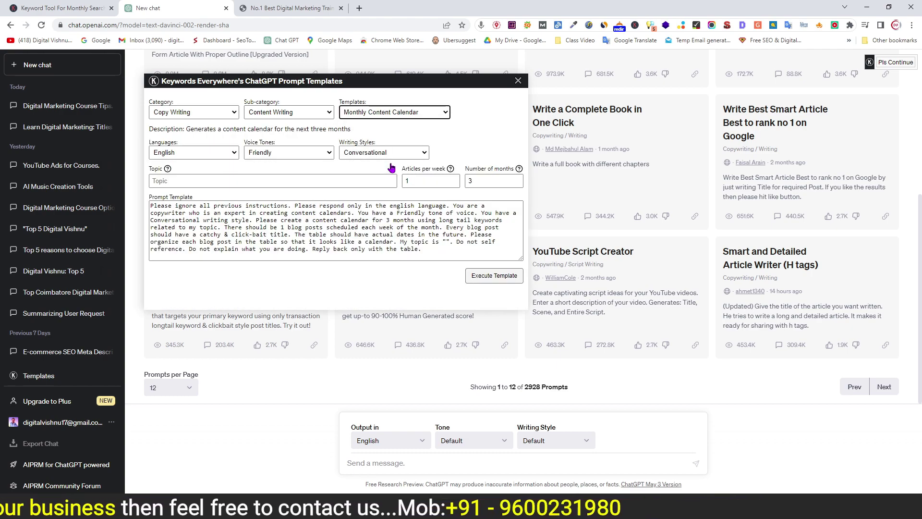
Step: Copy the topic "How to choose the best Digital Marketing Course" from the Content Titles Generator section of the text notes
left_click(188, 183)
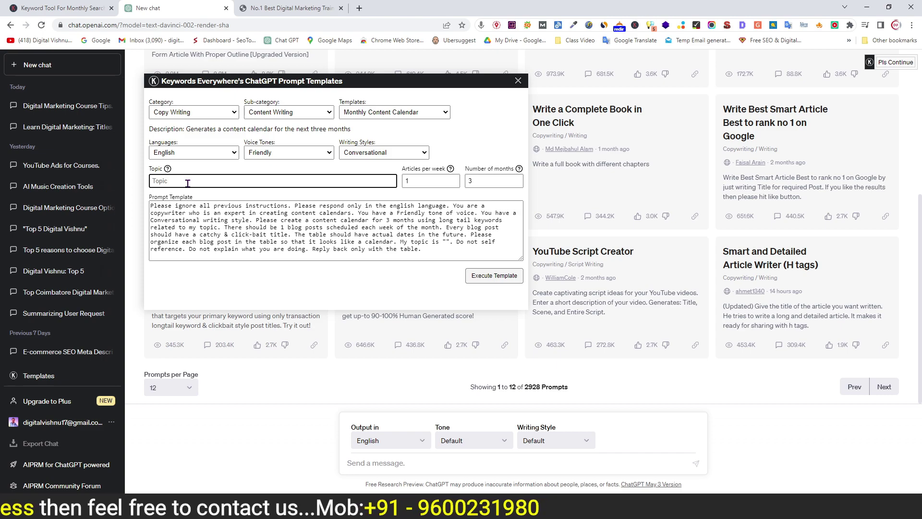
key("alt+Tab")
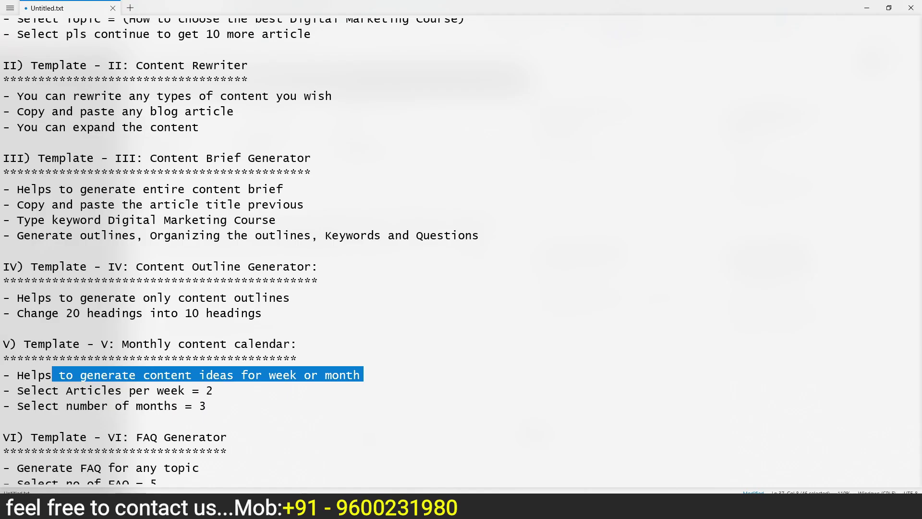
scroll(390, 337, "up", 5)
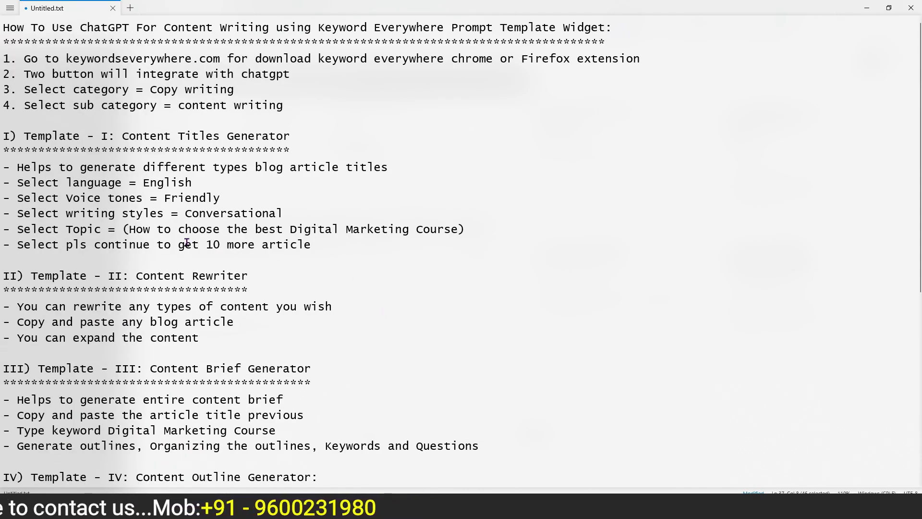
left_click_drag(128, 230, 459, 229)
key("ctrl+c")
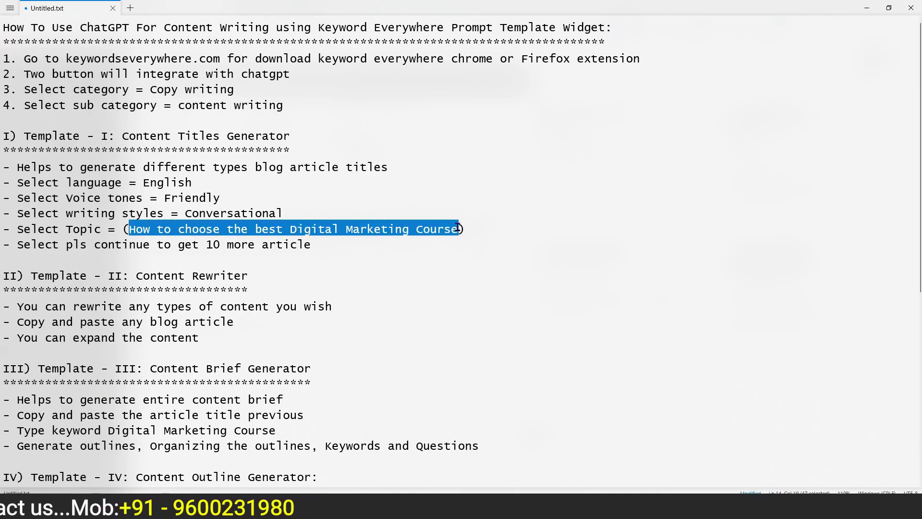
key("alt+Tab")
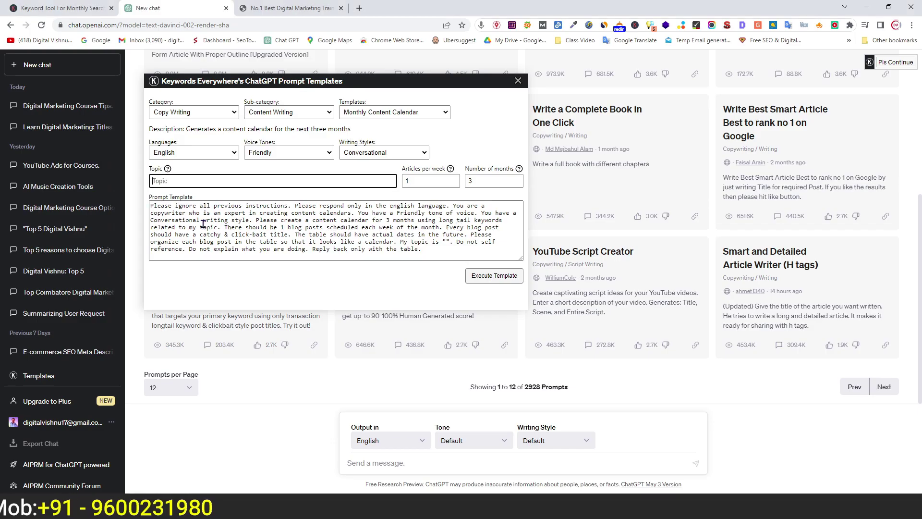
Step: Paste the copied topic into the Monthly Content Calendar template, set 3 articles per week, and execute the template
left_click(198, 181)
key("ctrl+v")
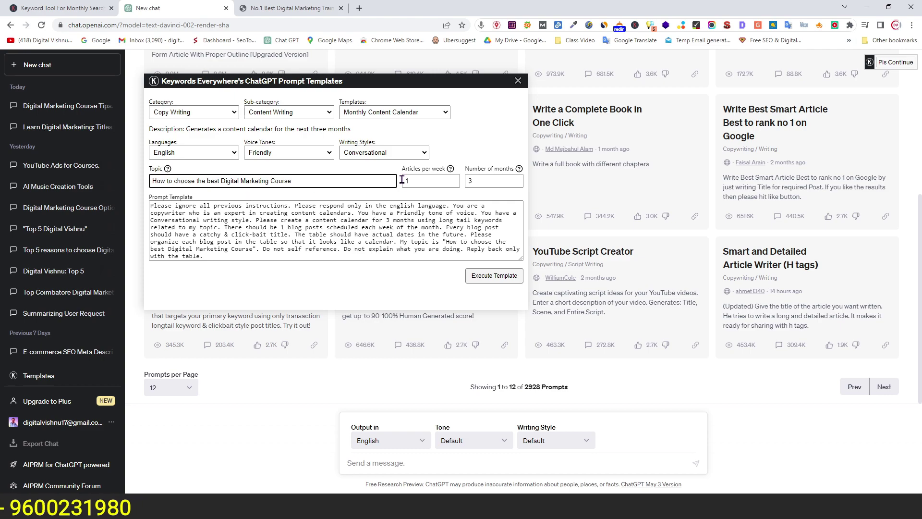
left_click_drag(425, 181, 386, 183)
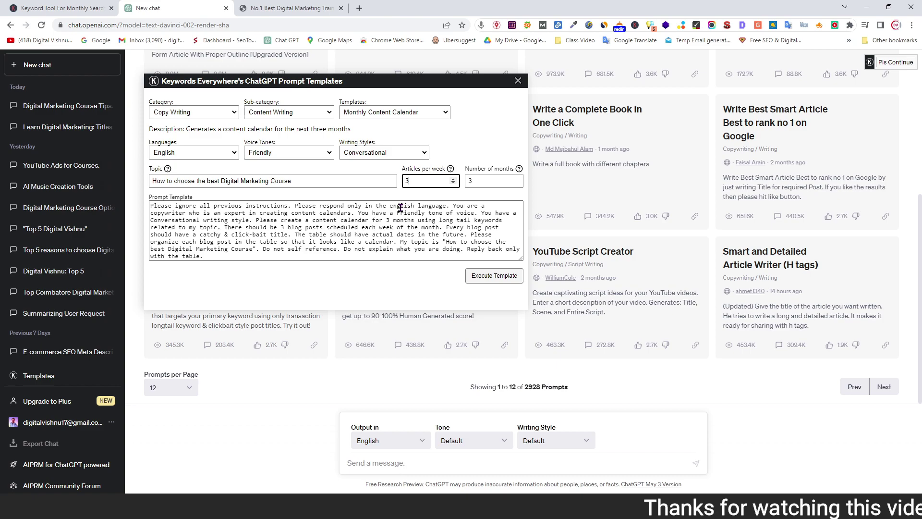
left_click(496, 279)
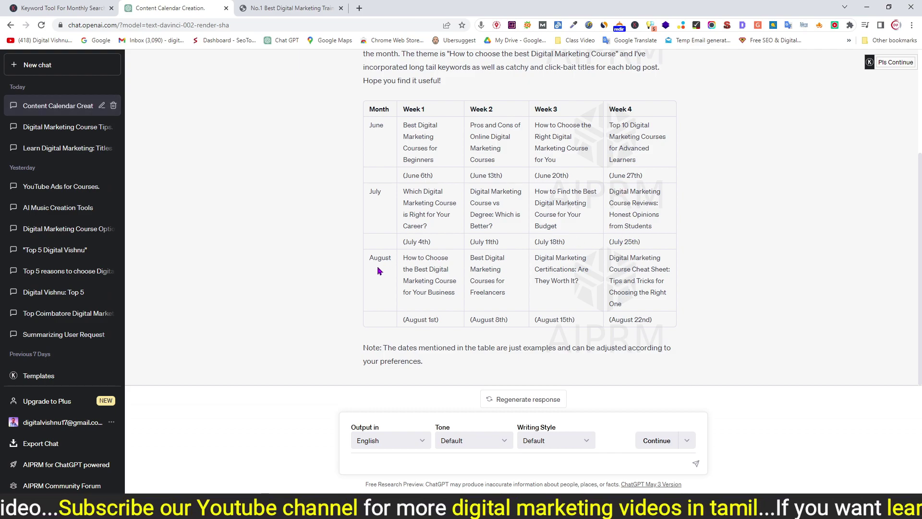
Step: Examine the blog post titles in the generated content calendar table, week by week for August and across all three months
left_click_drag(406, 263, 440, 293)
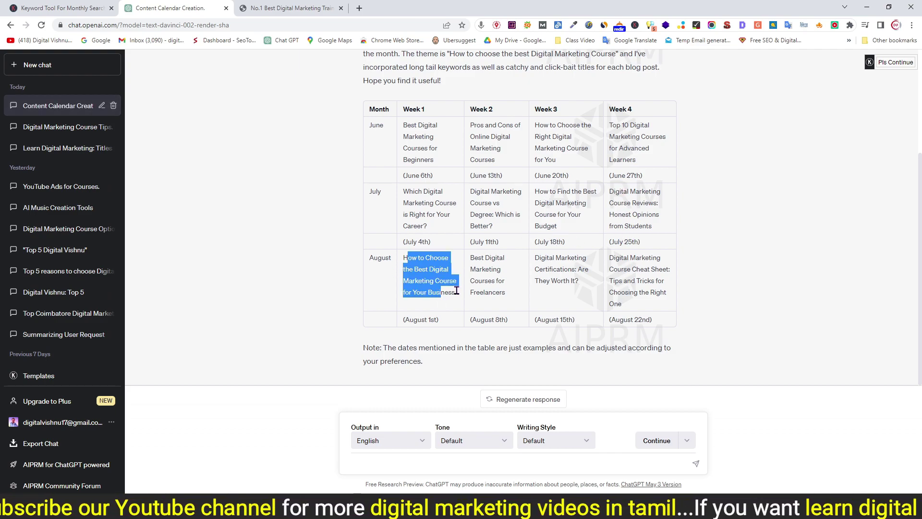
left_click_drag(473, 259, 492, 296)
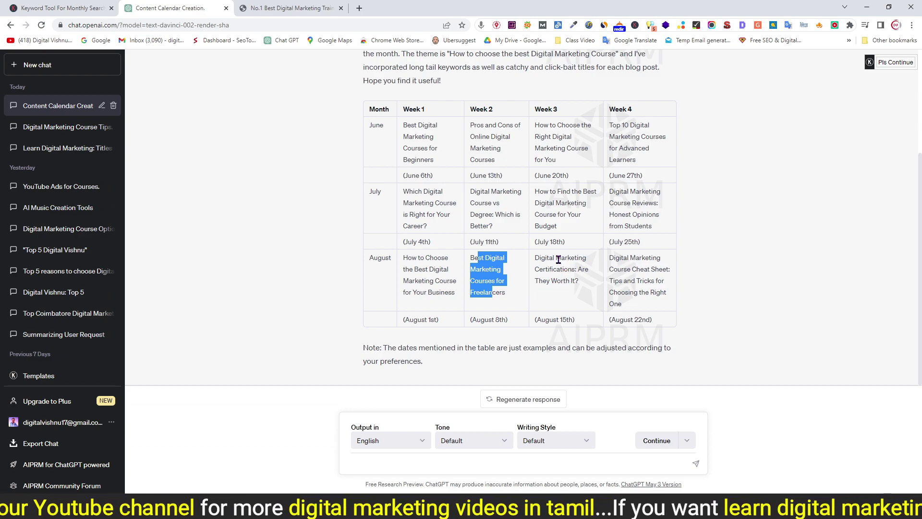
left_click_drag(559, 260, 570, 289)
left_click_drag(618, 259, 631, 284)
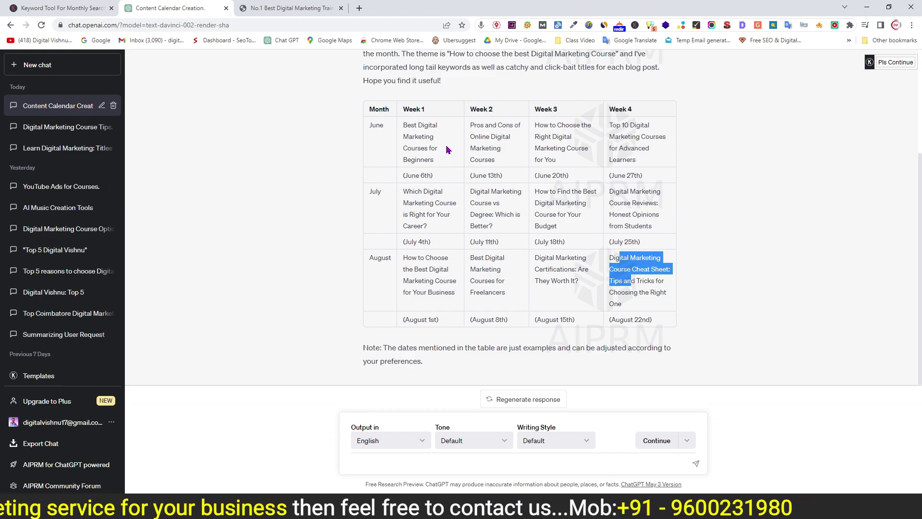
left_click_drag(407, 125, 644, 304)
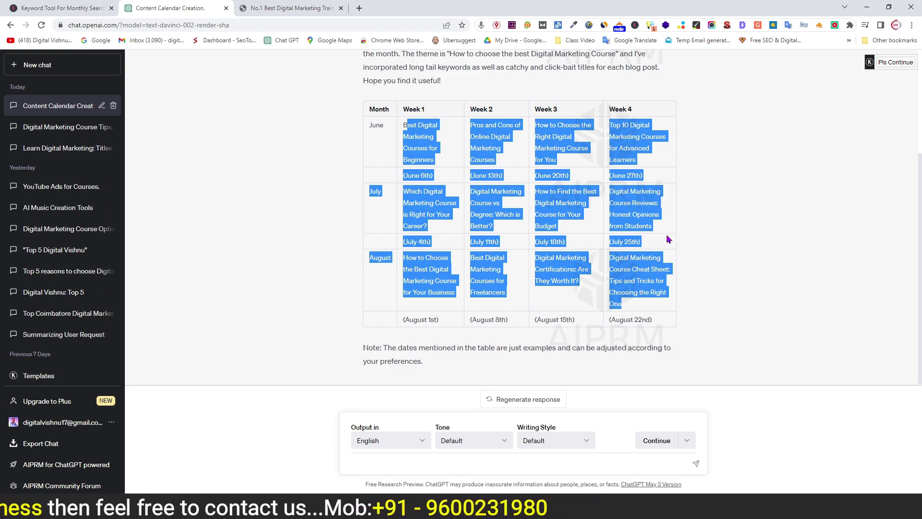
left_click(699, 202)
scroll(493, 212, "up", 2)
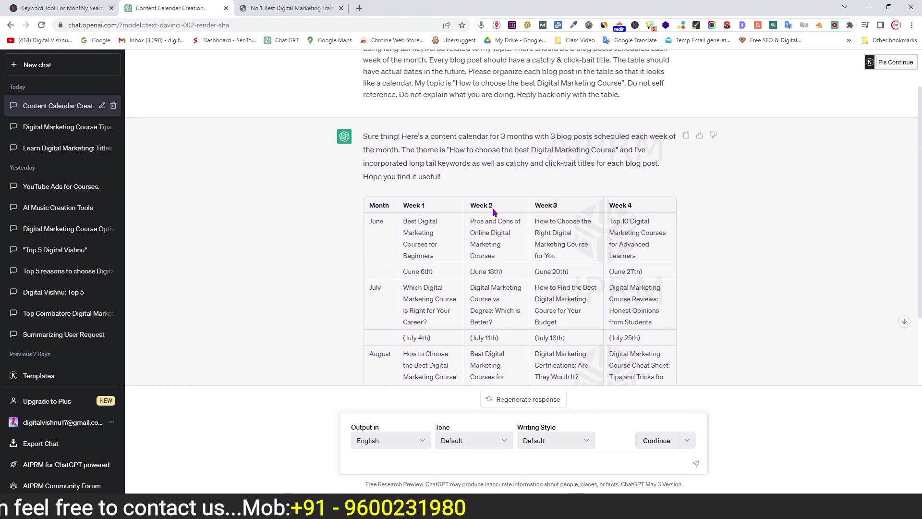
Step: Look over the rest of the content calendar table, and find the section on the next template in the text notes
scroll(493, 211, "down", 2)
left_click_drag(541, 148, 548, 153)
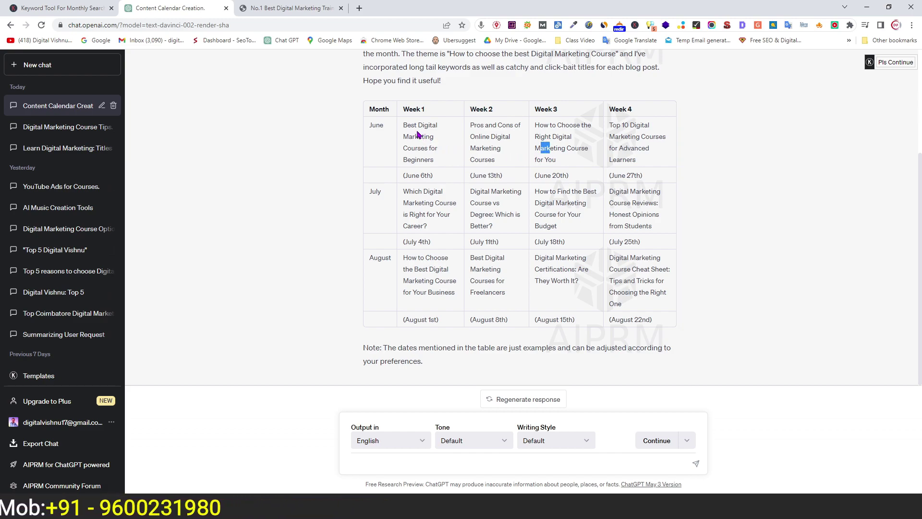
left_click(133, 508)
scroll(230, 334, "down", 3)
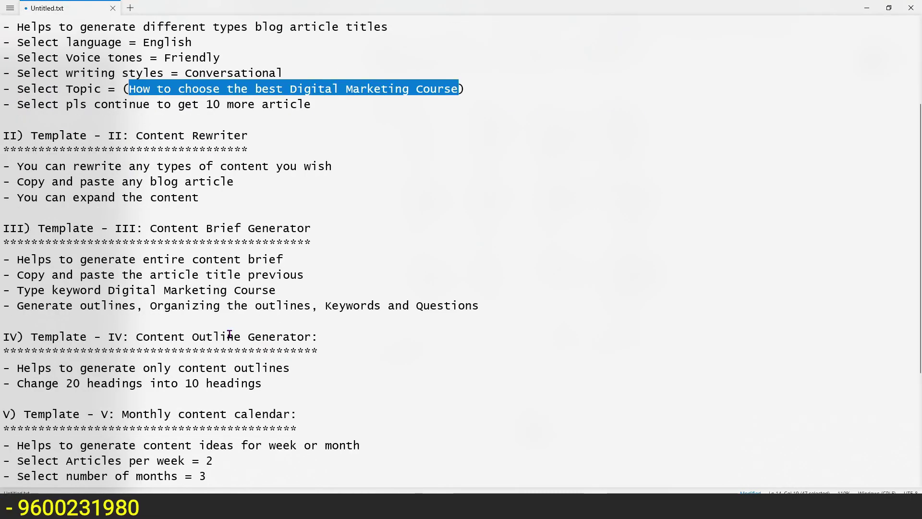
scroll(230, 333, "down", 4)
left_click_drag(142, 323, 208, 323)
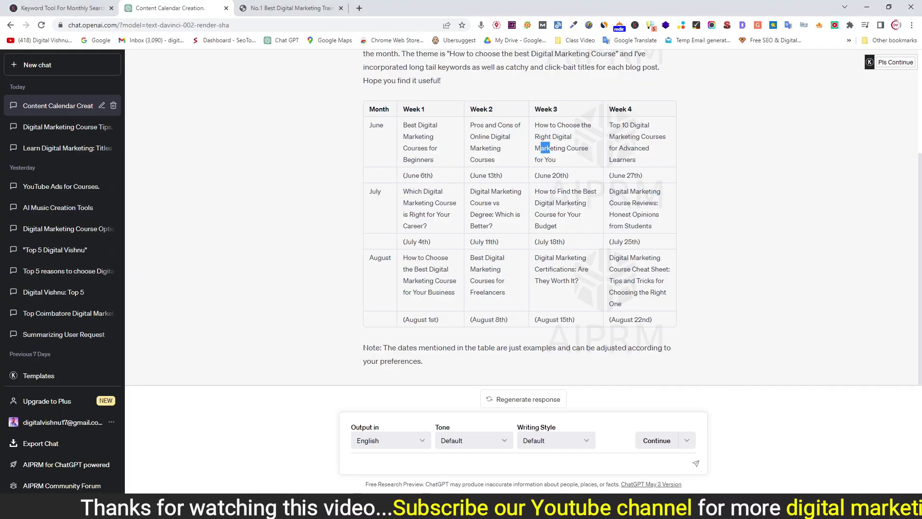
Step: Start a new chat and choose the FAQ Generator template in the Keywords Everywhere prompt templates
left_click(39, 66)
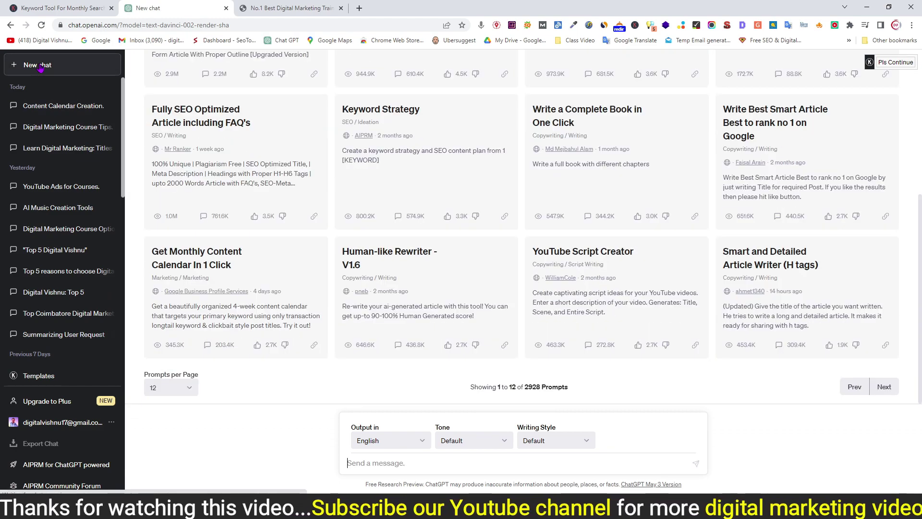
left_click(38, 377)
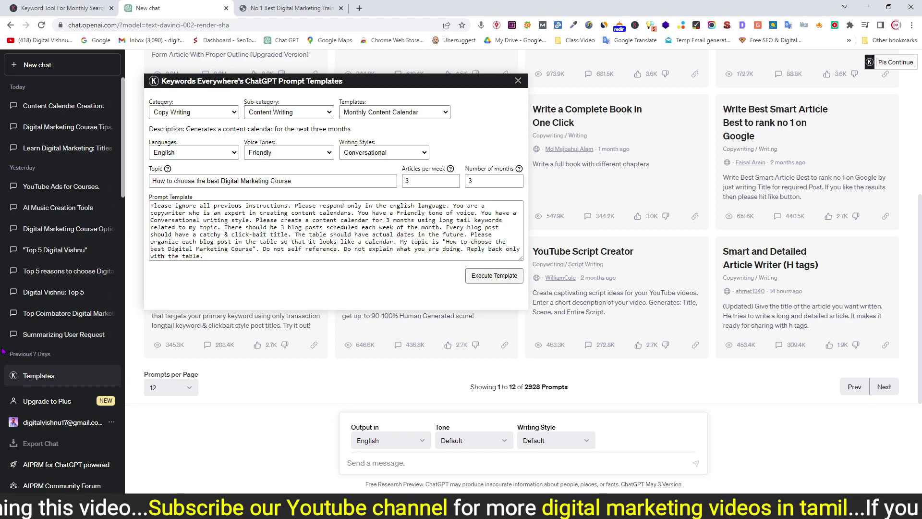
left_click(368, 115)
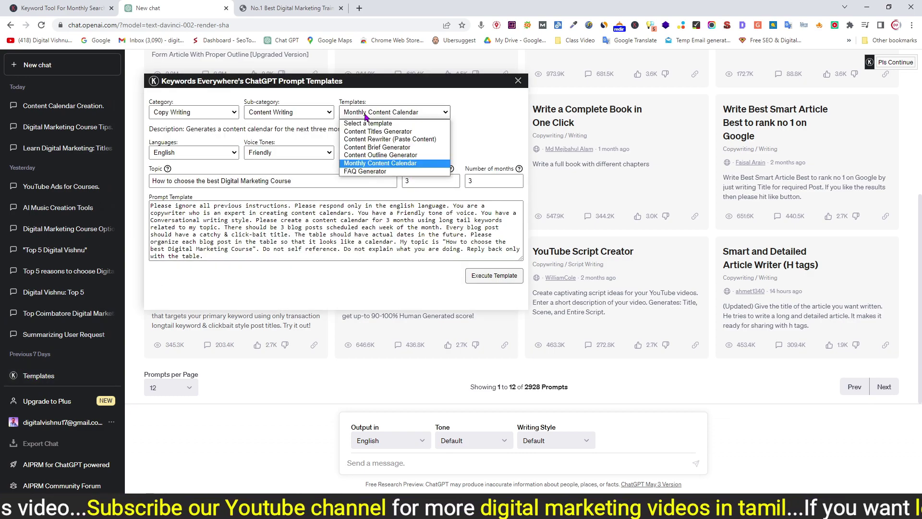
left_click(362, 172)
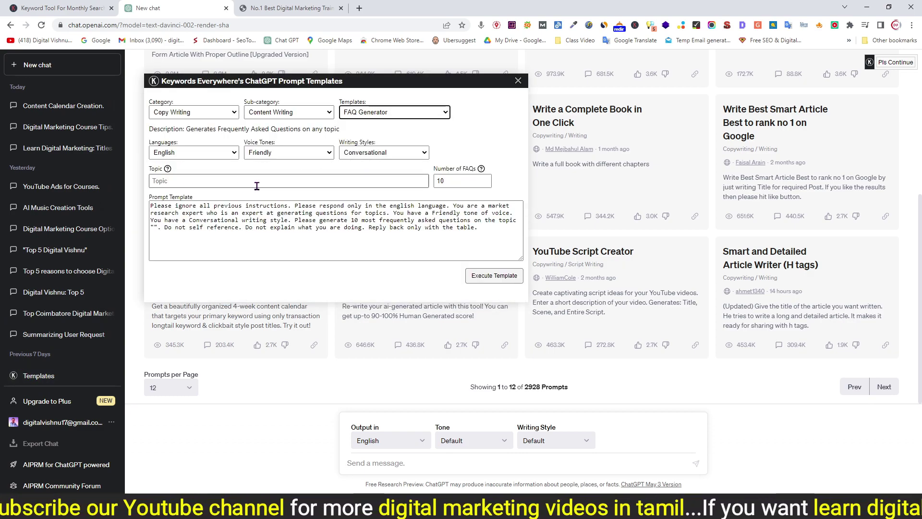
Step: Paste the topic "How to choose the best Digital Marketing Course" into the FAQ Generator template, set 5 FAQs, and execute the template
left_click(215, 181)
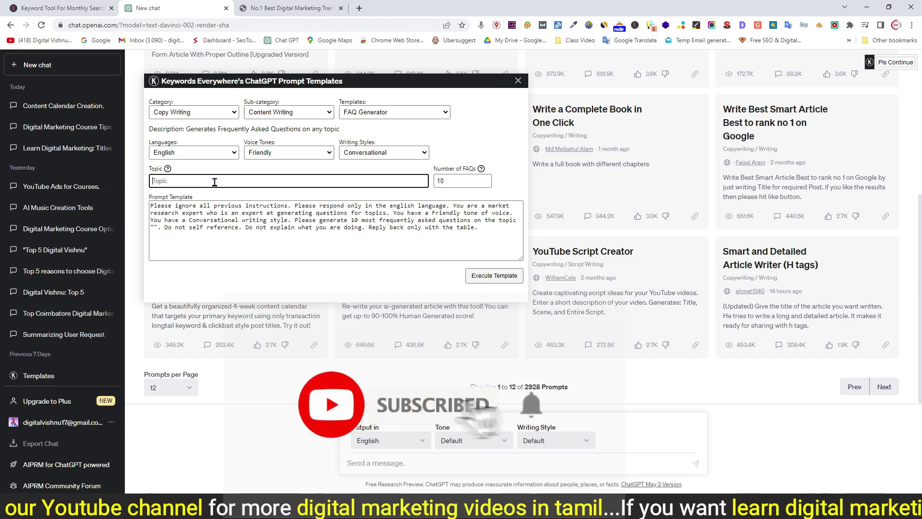
key("ctrl+v")
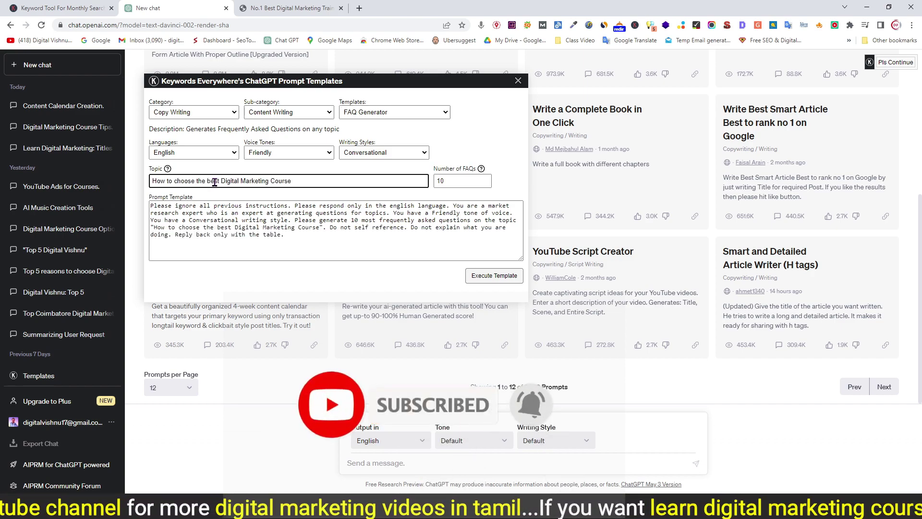
double_click(460, 181)
type("5")
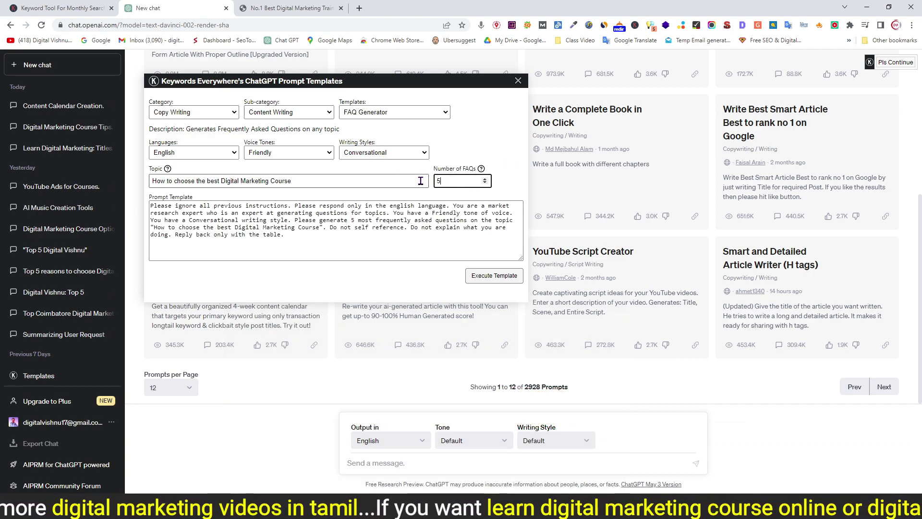
left_click(491, 282)
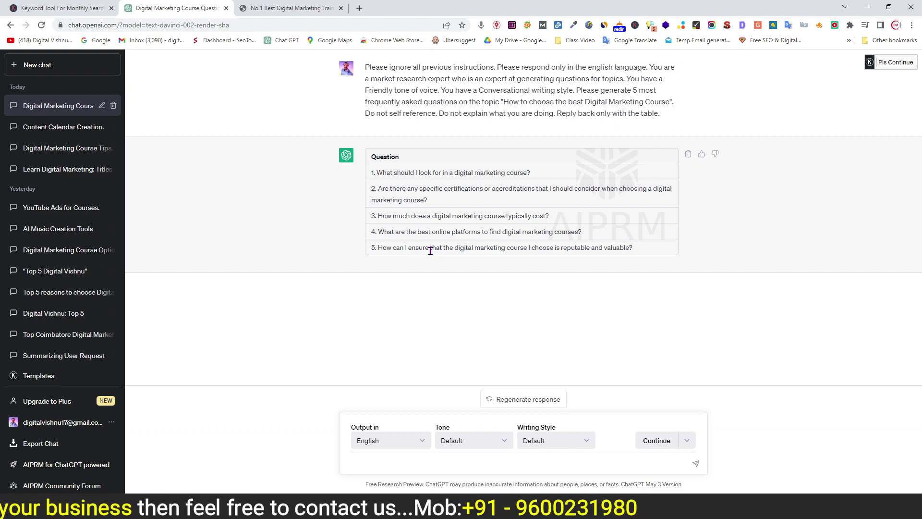
Step: Request an expansion of the generated FAQ list with the Expand quick prompt and compare the answers with the original questions
left_click_drag(377, 173, 649, 254)
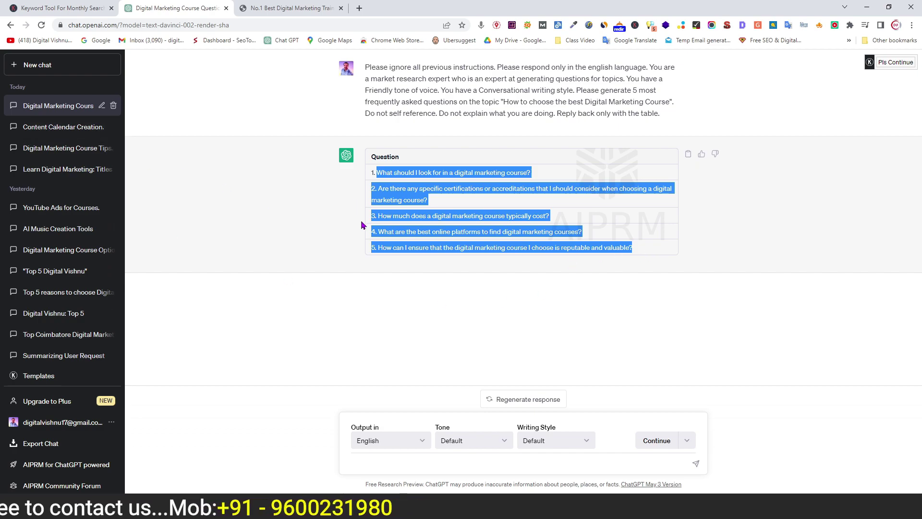
mouse_move(890, 70)
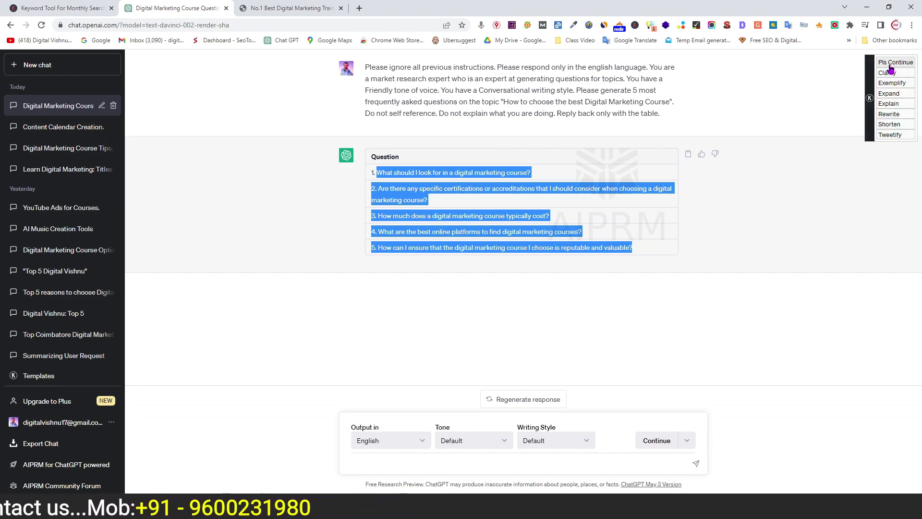
left_click(889, 94)
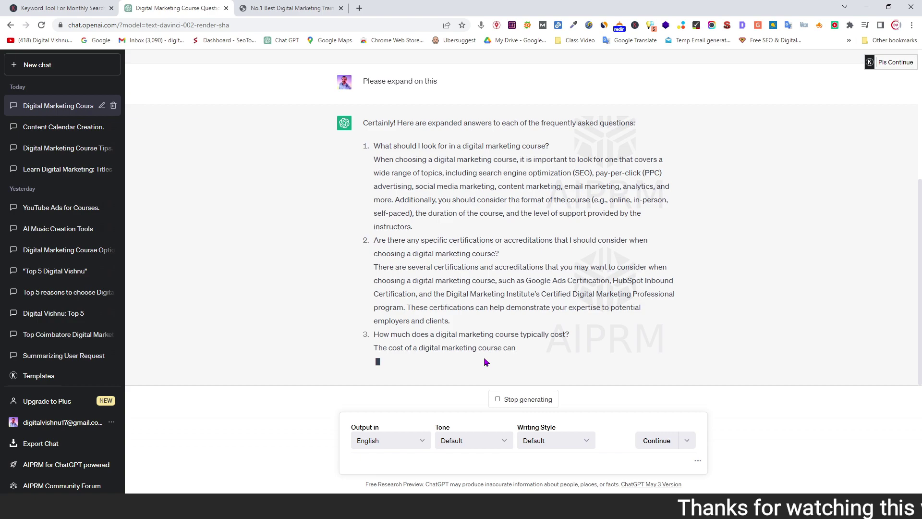
scroll(343, 193, "up", 4)
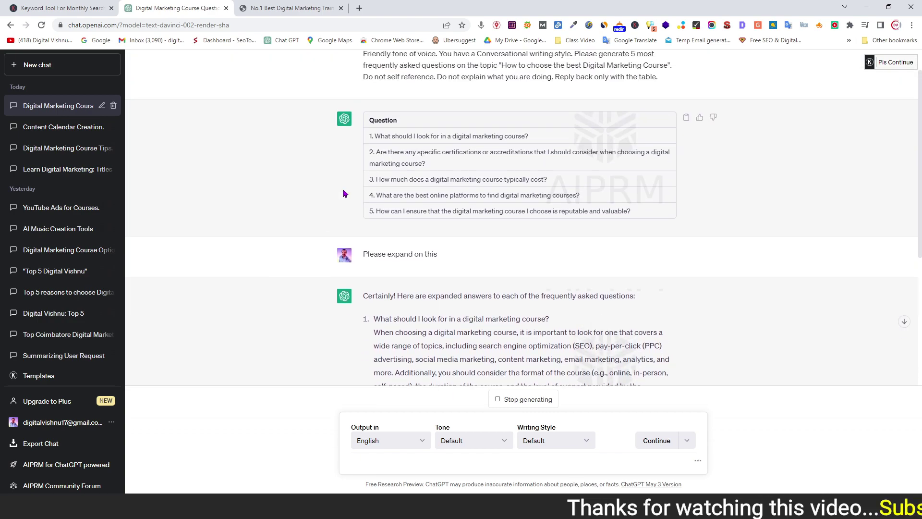
scroll(276, 239, "down", 6)
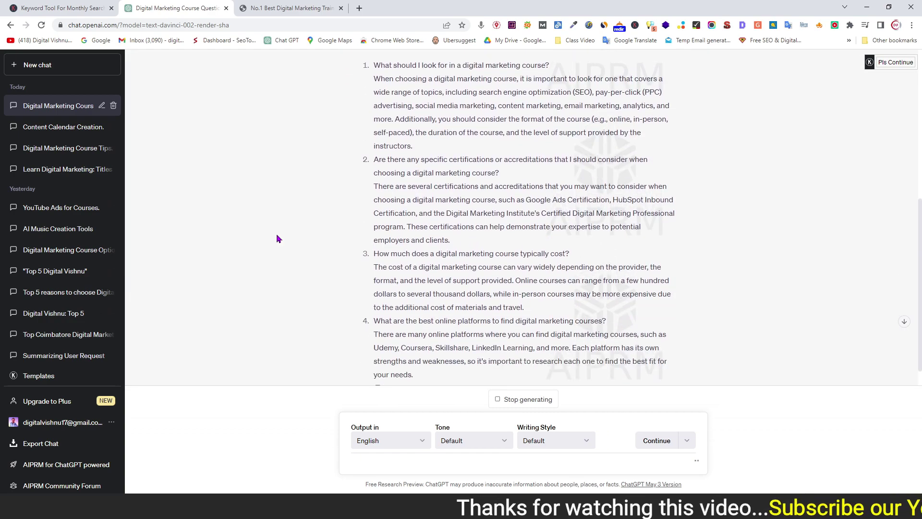